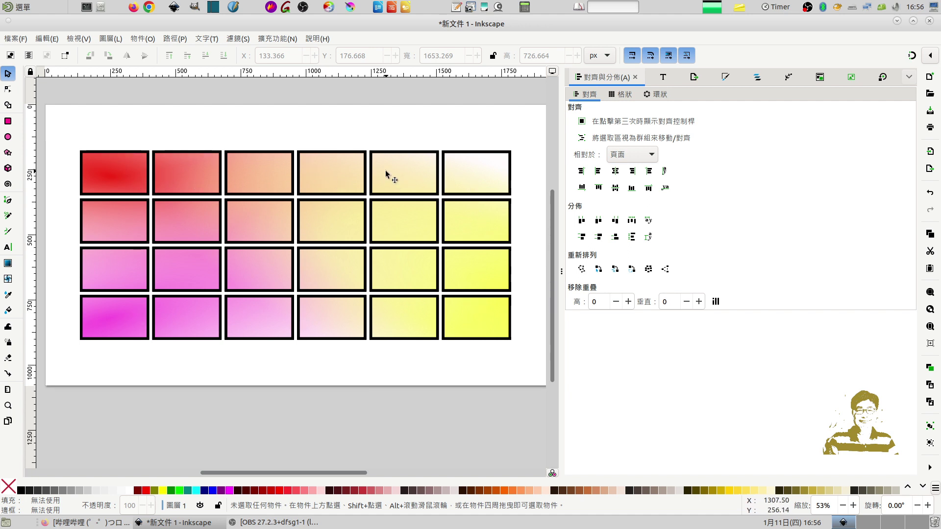
- Close the Align and Distribute panel and select all 24 rectangles of the 4×6 grid
click(560, 273)
mouse_move(247, 145)
mouse_down()
mouse_move(680, 393)
mouse_move(707, 383)
mouse_up()
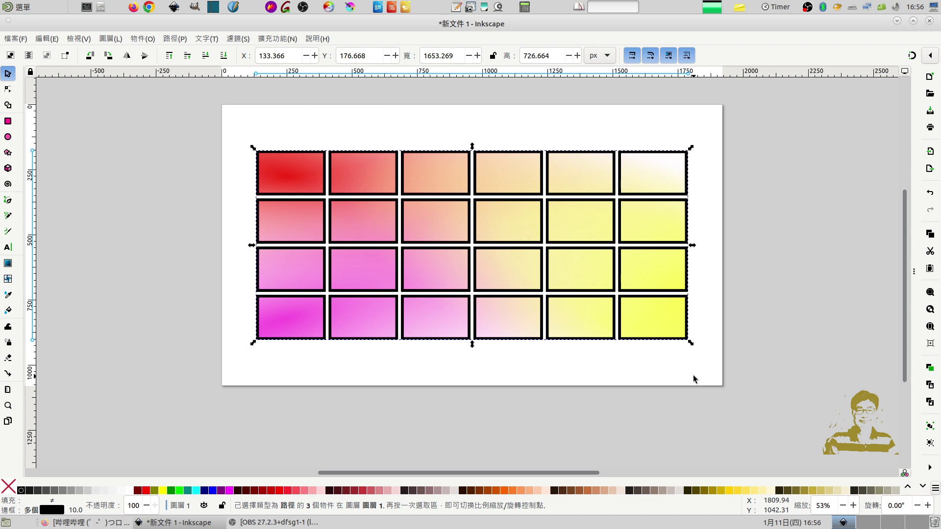
- Delete the rectangle grid and draw an unfilled circle near the page's upper-left
key(Delete)
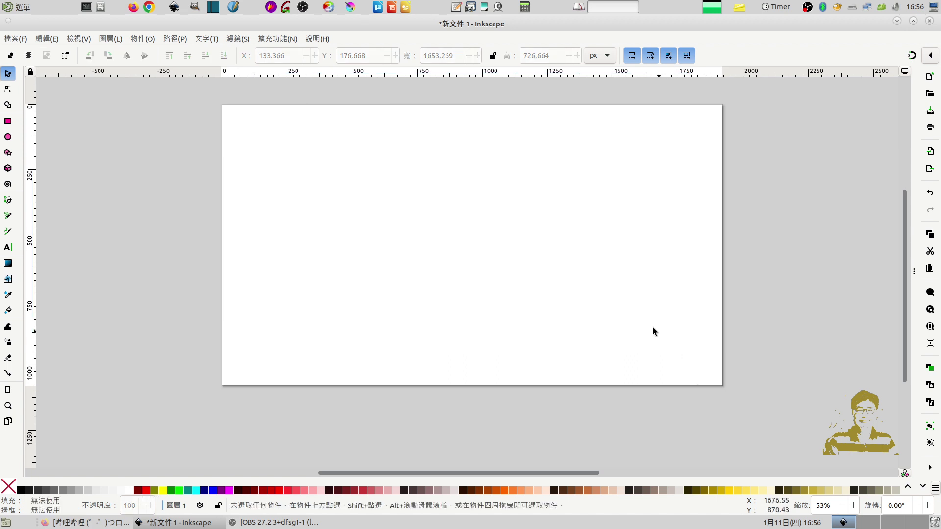
click(9, 138)
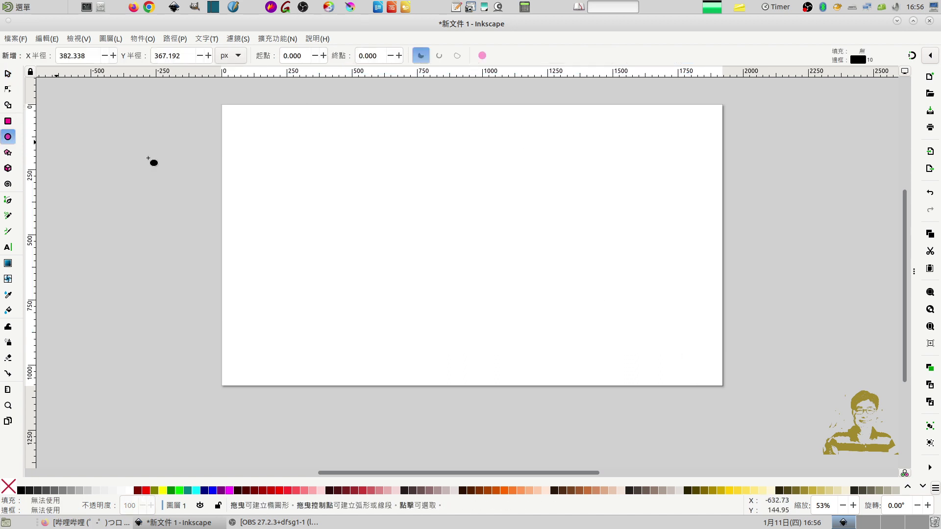
drag(297, 158, 428, 288)
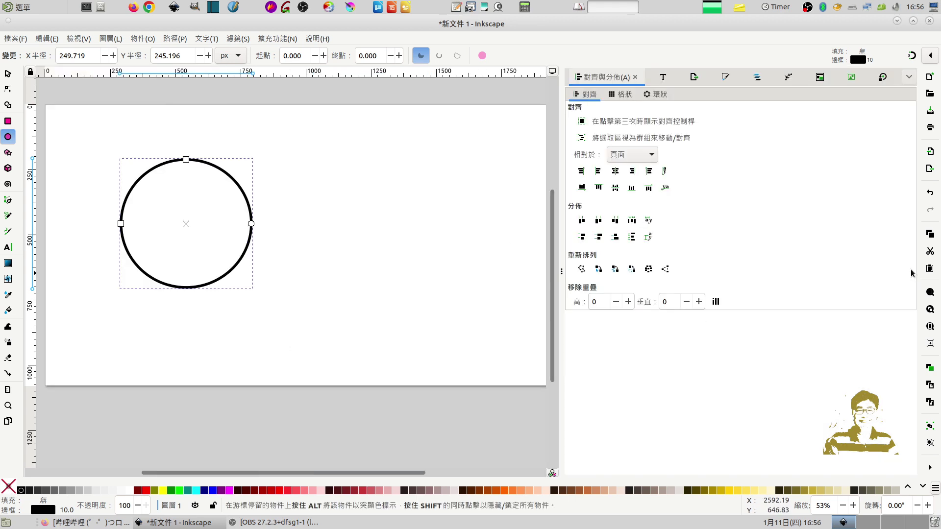
click(914, 271)
- Apply a radial gradient fill to the circle in Fill and Stroke
click(725, 78)
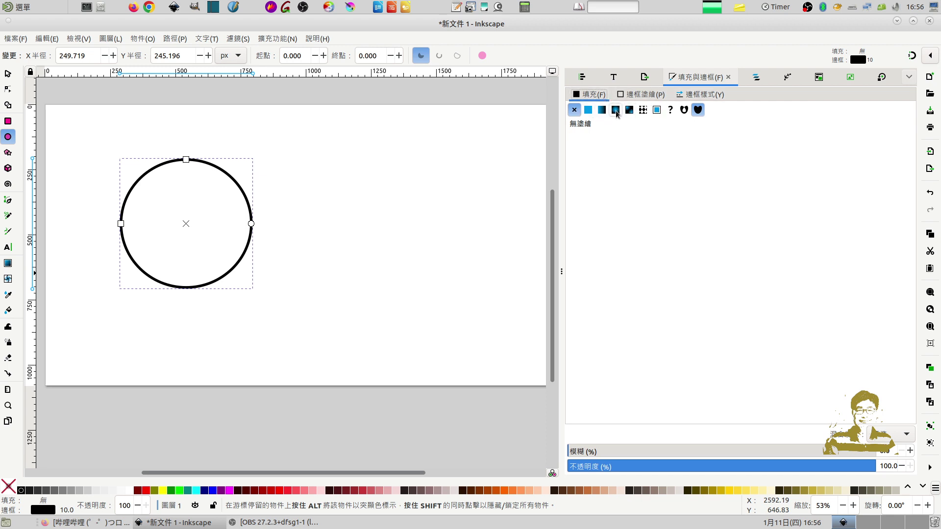
click(616, 109)
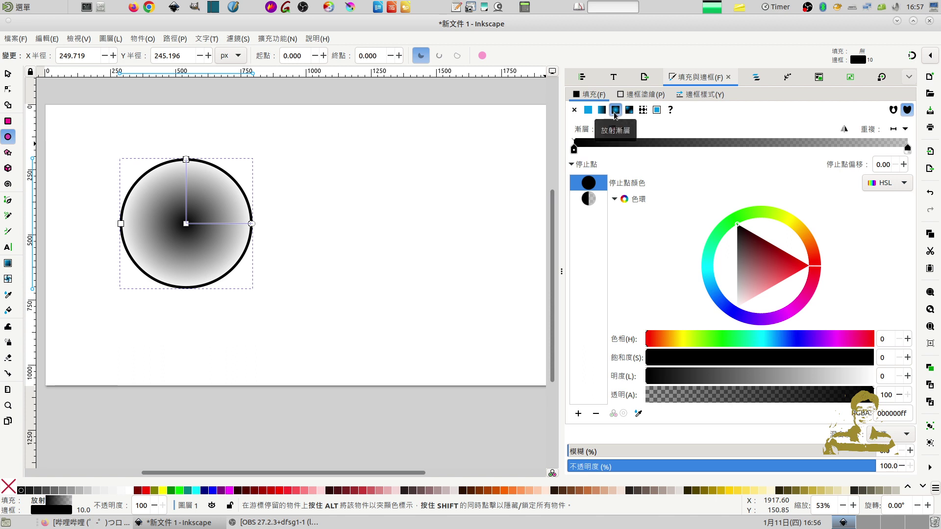
- Adjust the gradient handles on canvas and reselect the circle for gradient editing
mouse_move(577, 190)
mouse_down()
mouse_move(545, 214)
mouse_move(593, 202)
mouse_up()
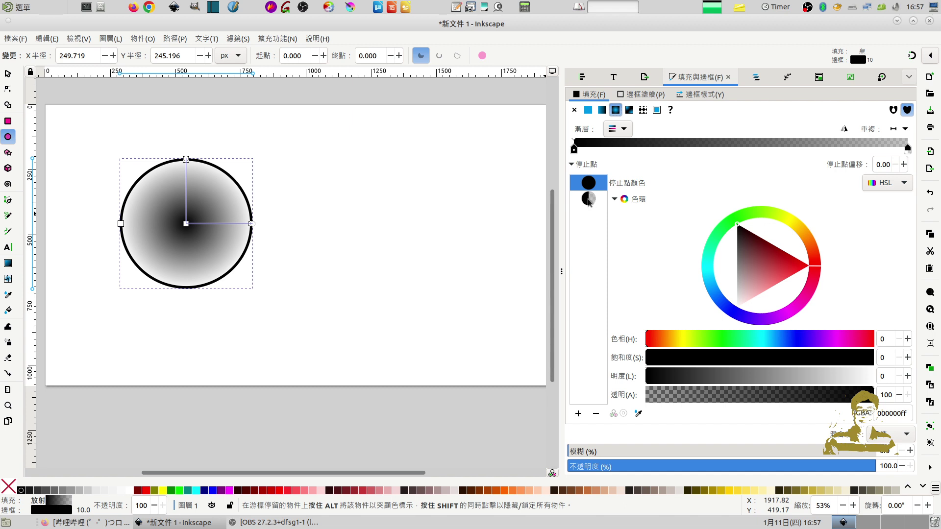
mouse_move(609, 263)
mouse_down()
mouse_move(293, 243)
mouse_move(325, 235)
mouse_up()
drag(324, 235, 578, 191)
click(588, 201)
click(7, 74)
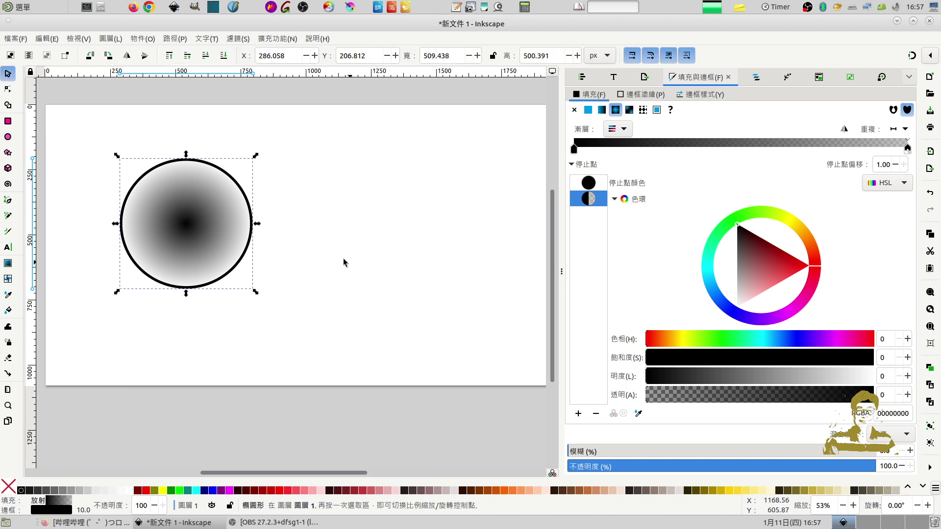
click(363, 191)
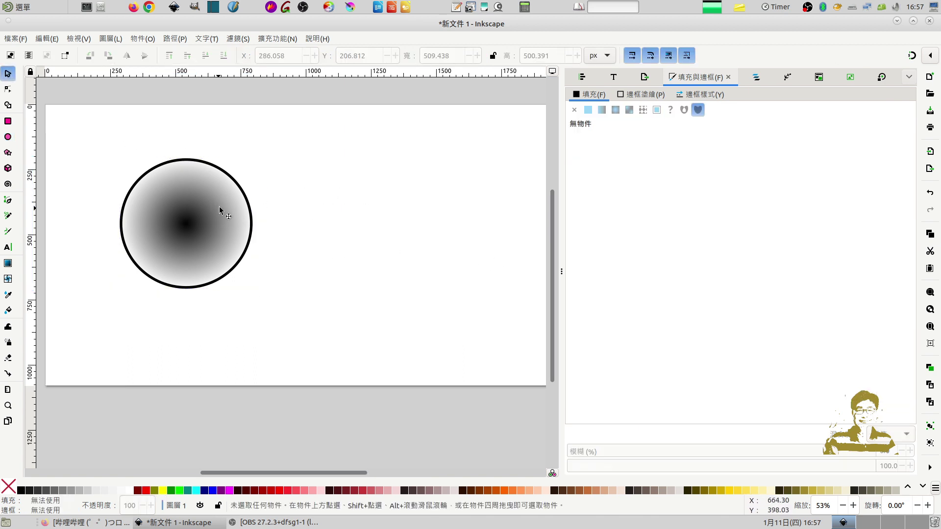
click(235, 206)
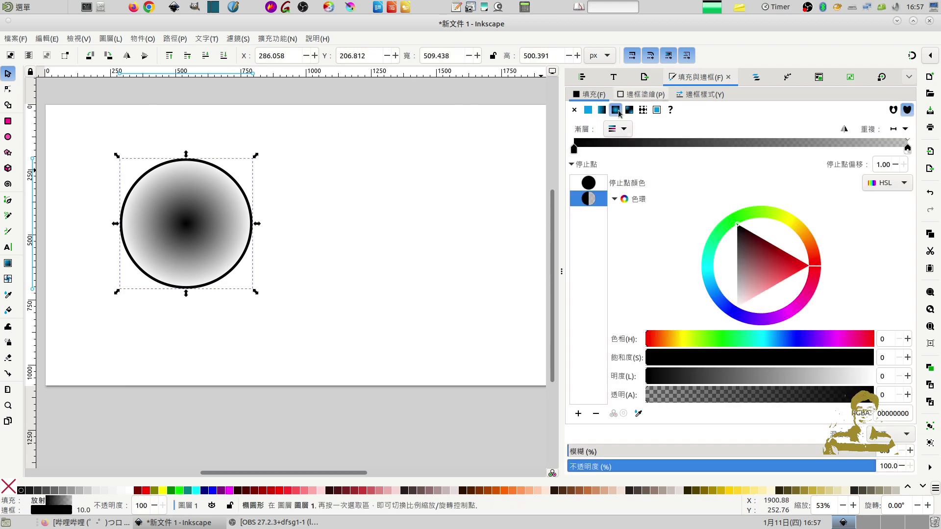
click(8, 263)
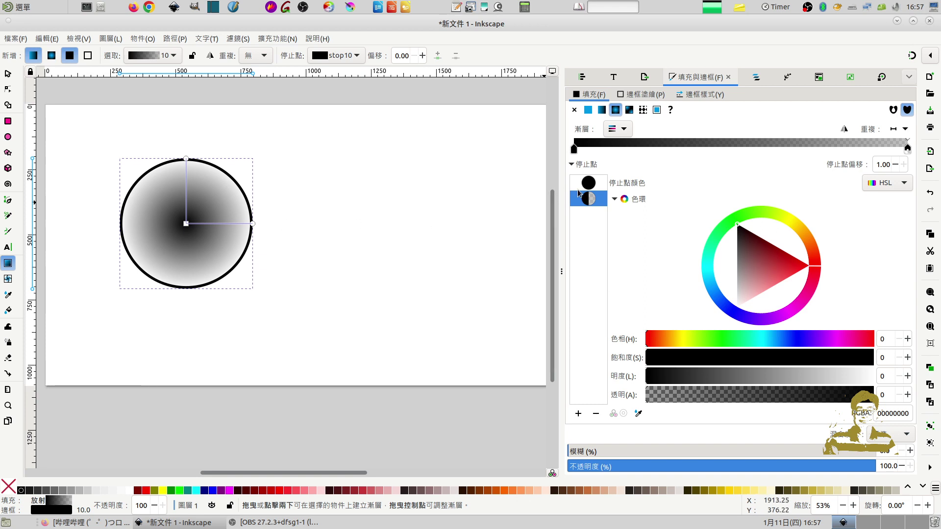
- Make the centre gradient stop saturated red and the outer stop transparent white
click(592, 186)
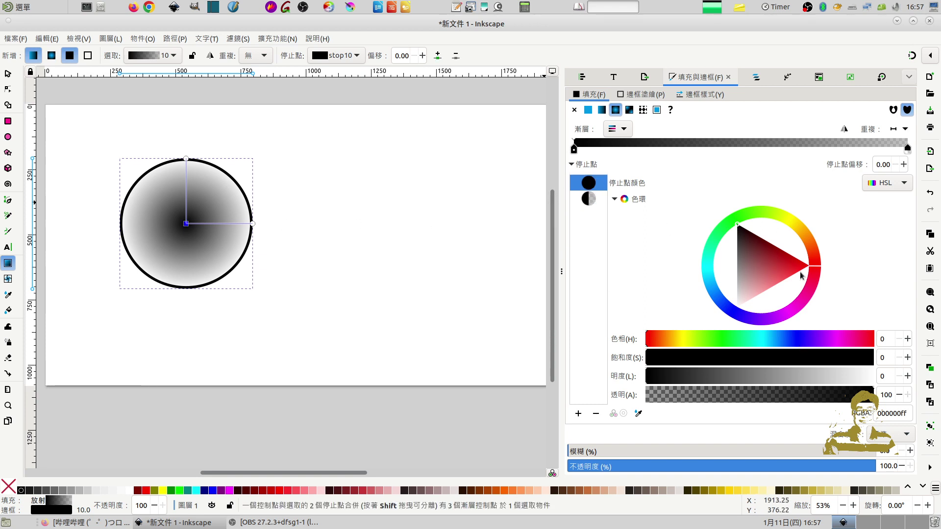
click(819, 266)
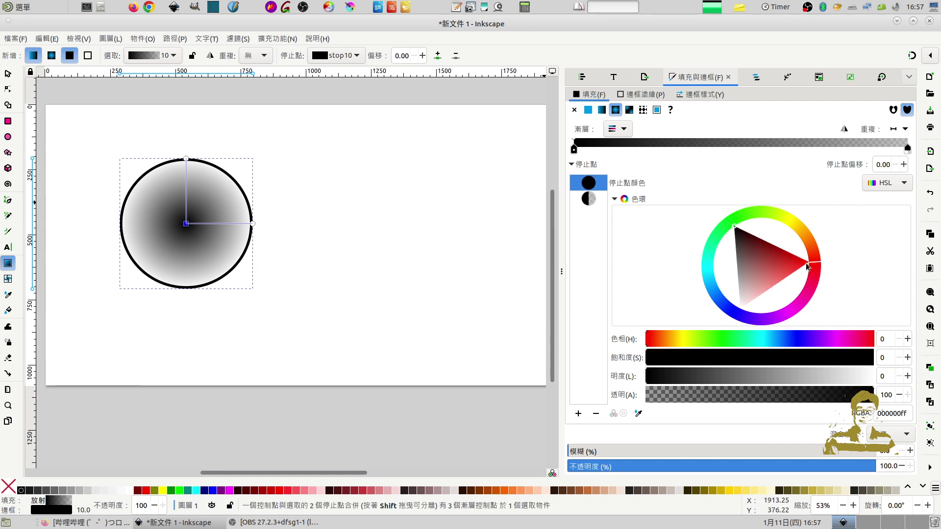
click(795, 265)
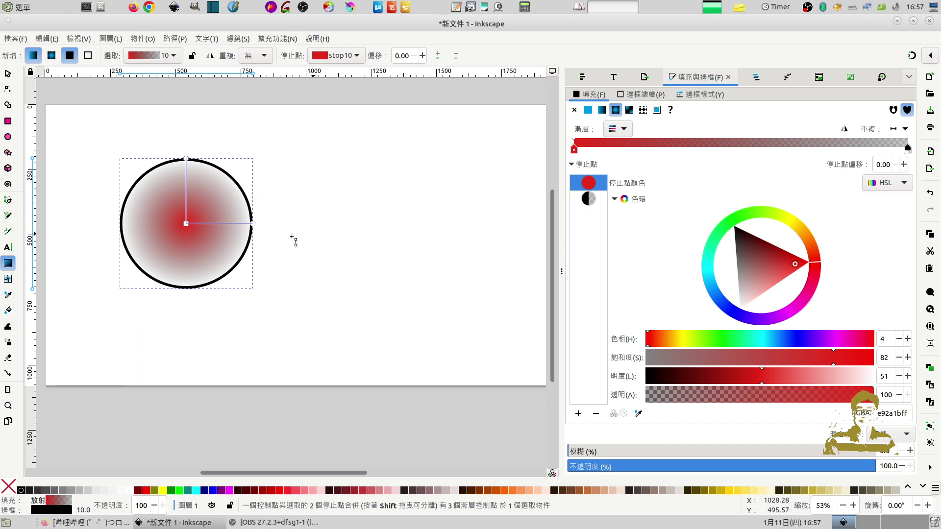
click(589, 201)
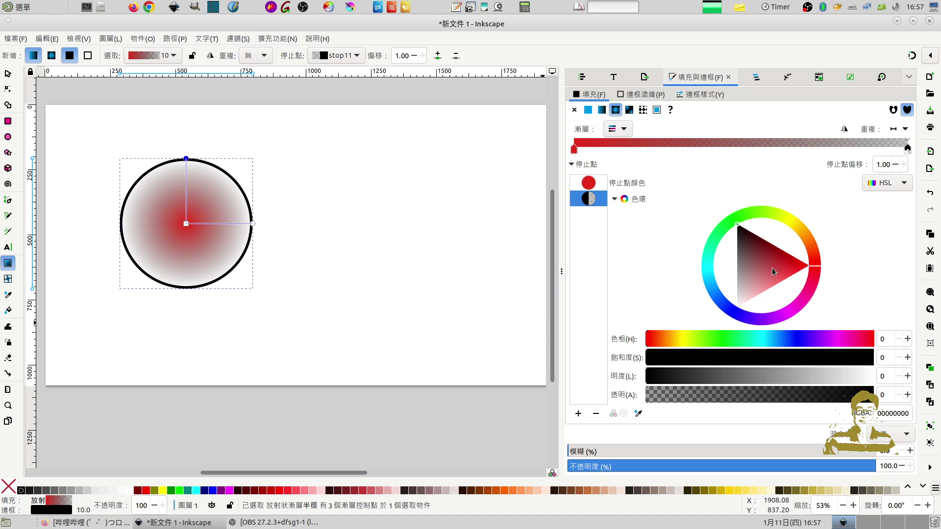
drag(772, 271, 727, 314)
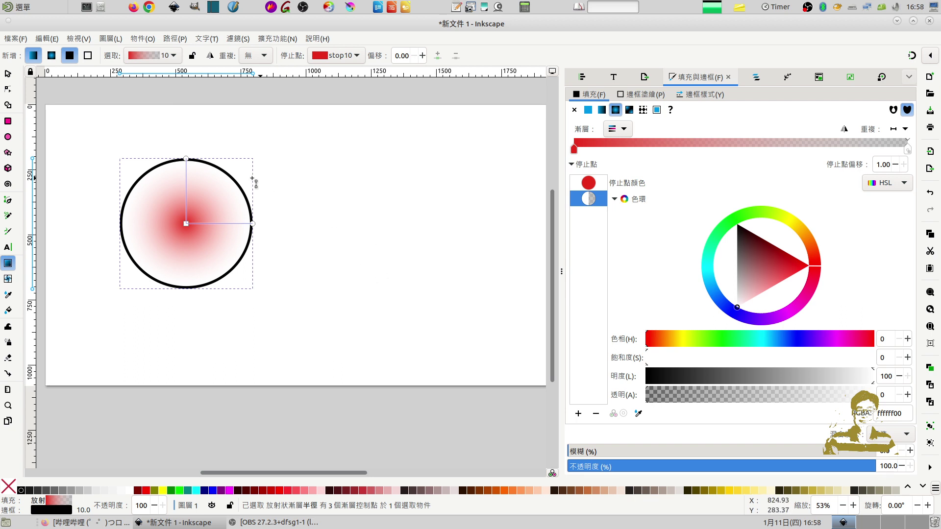
- Reselect the circle and resize the gradient's horizontal and vertical radii
click(7, 74)
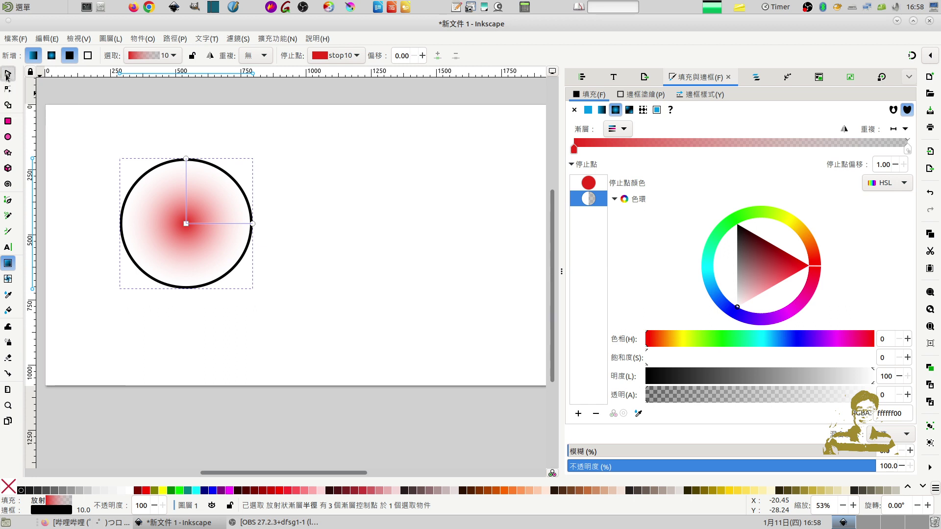
click(395, 141)
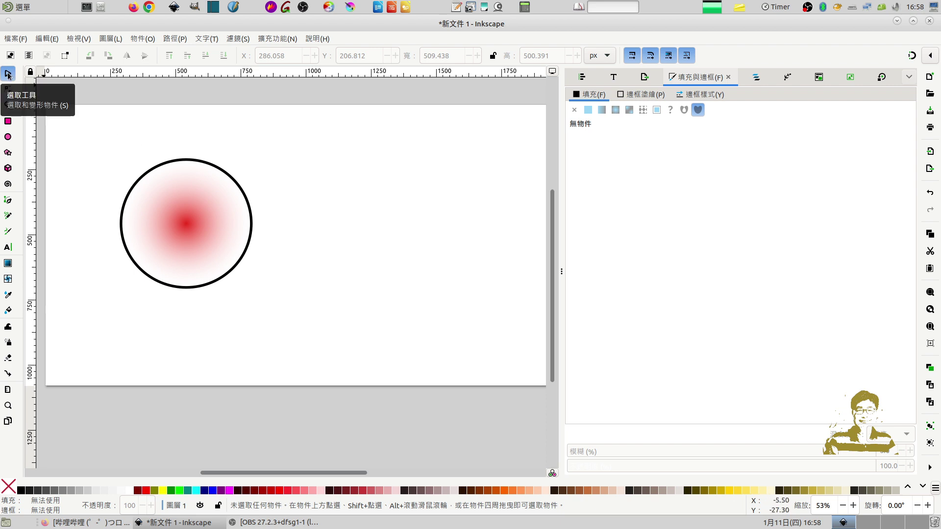
click(220, 254)
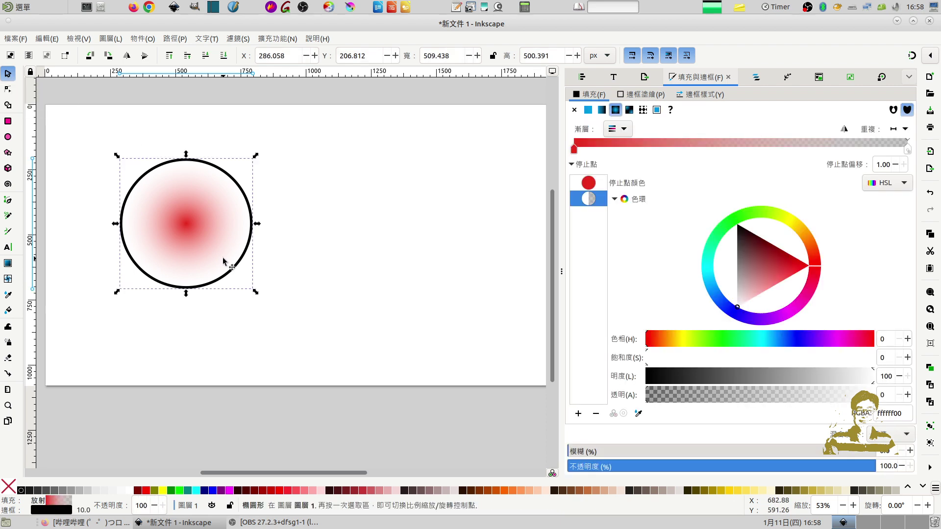
click(8, 264)
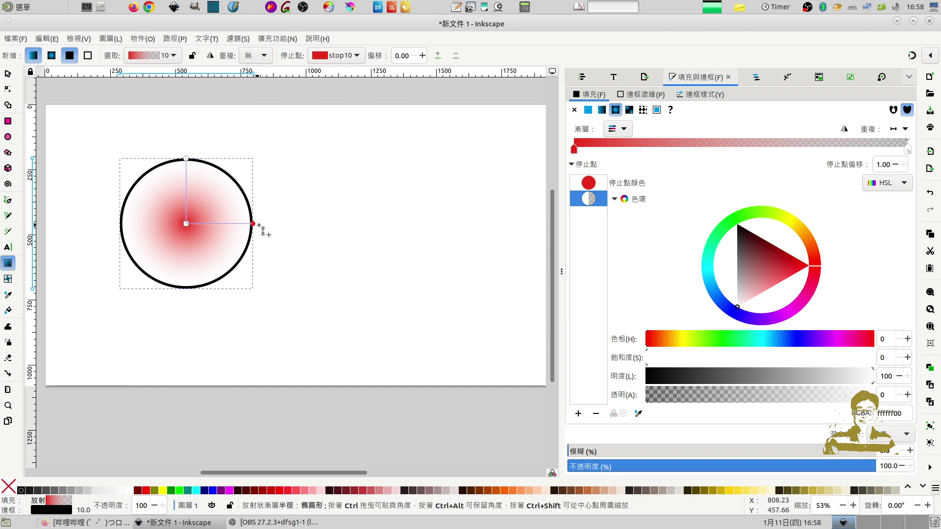
drag(258, 224, 381, 223)
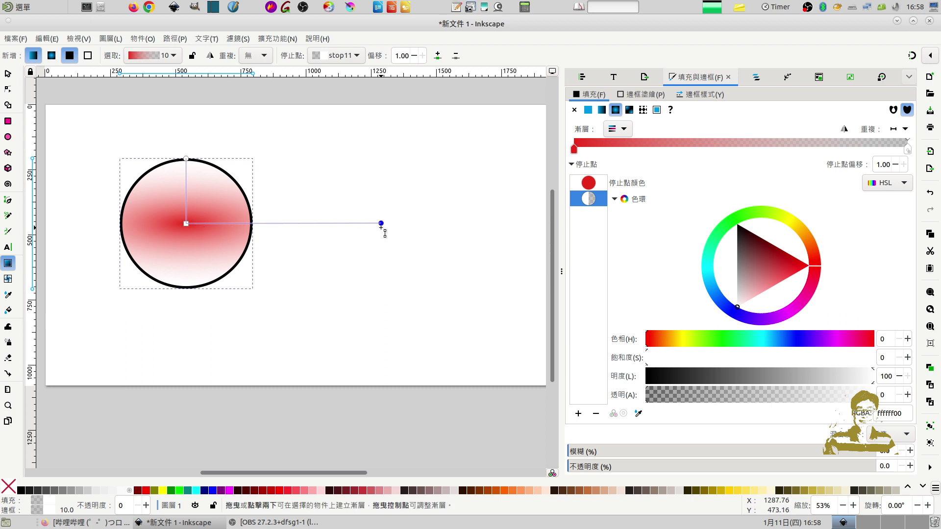
drag(386, 231, 242, 230)
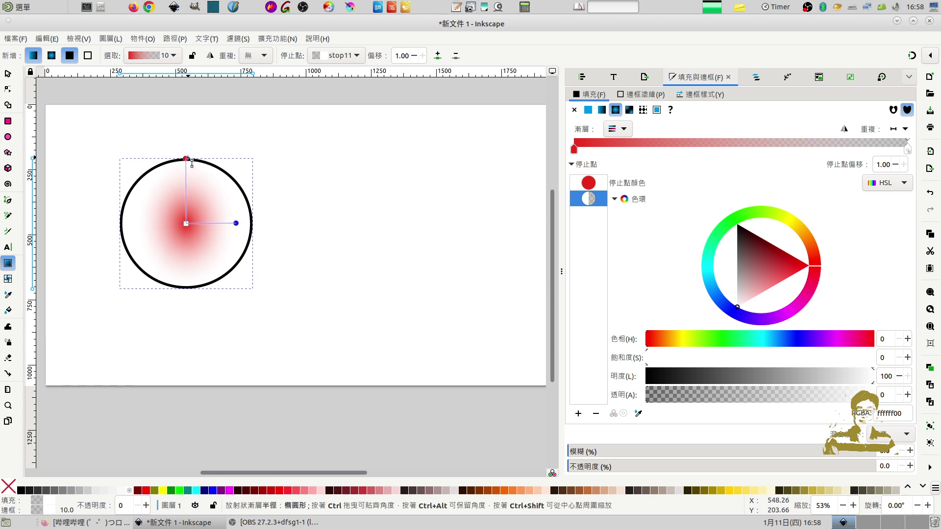
drag(186, 162, 188, 185)
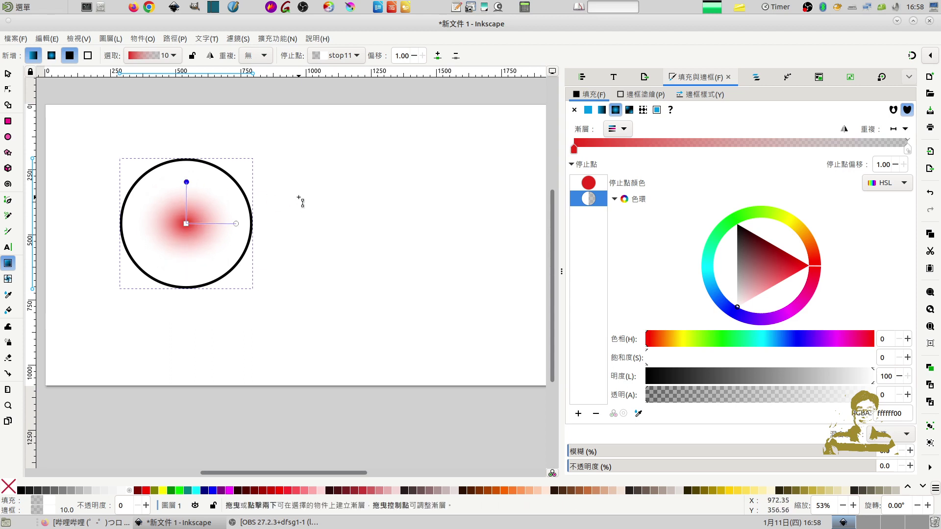
- Enlarge the red gradient evenly in both directions across the circle
click(187, 182)
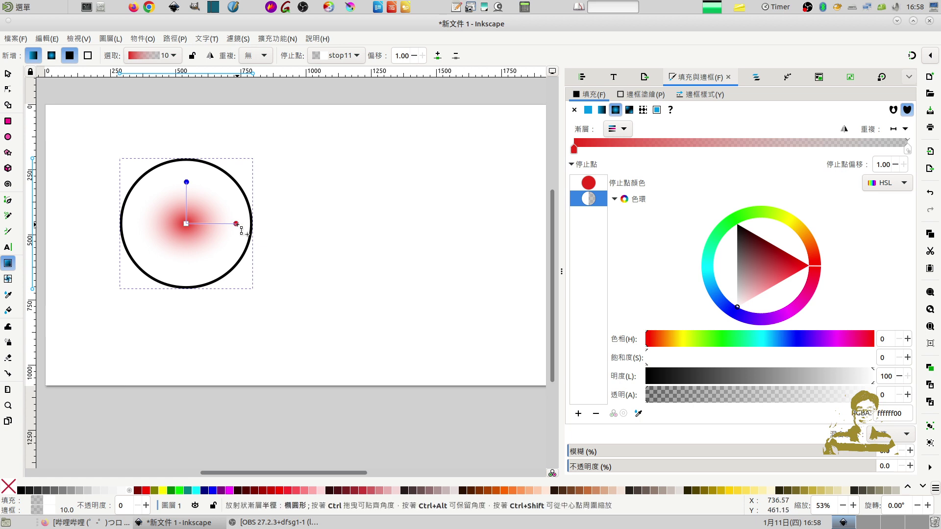
shift+click(236, 224)
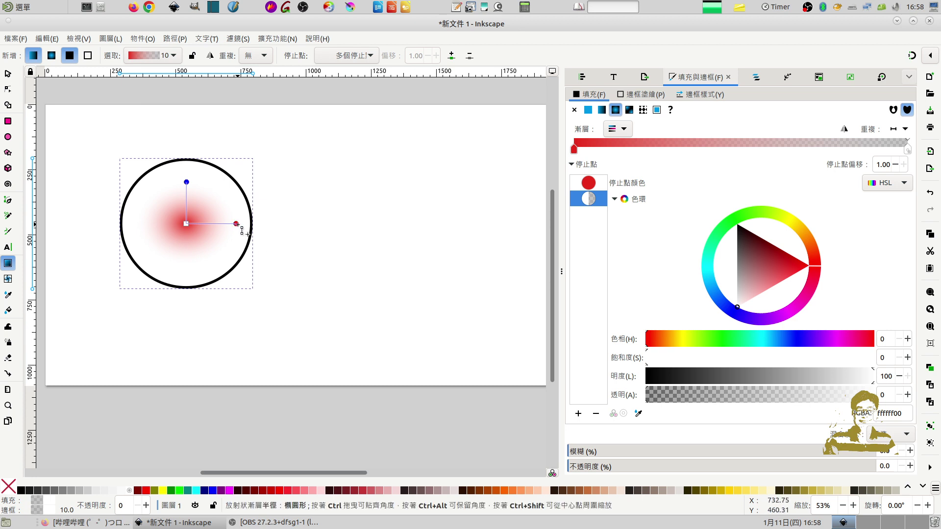
drag(236, 224, 271, 227)
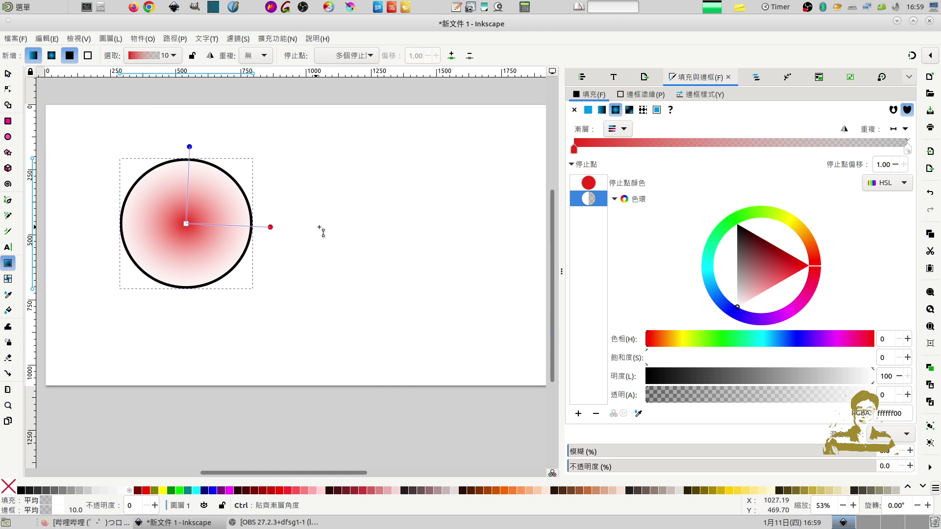
mouse_move(319, 228)
mouse_down()
mouse_move(283, 229)
mouse_move(265, 193)
mouse_move(270, 233)
mouse_move(271, 224)
mouse_up()
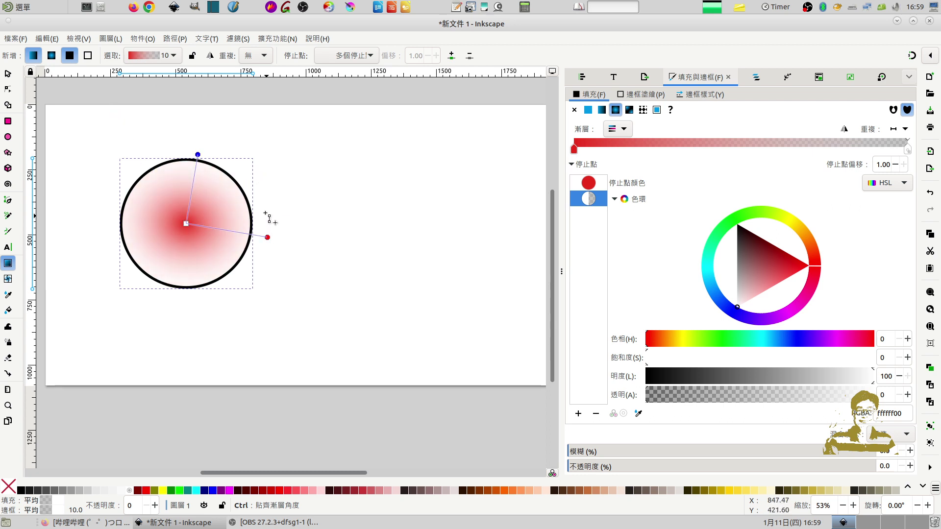
click(313, 230)
click(9, 74)
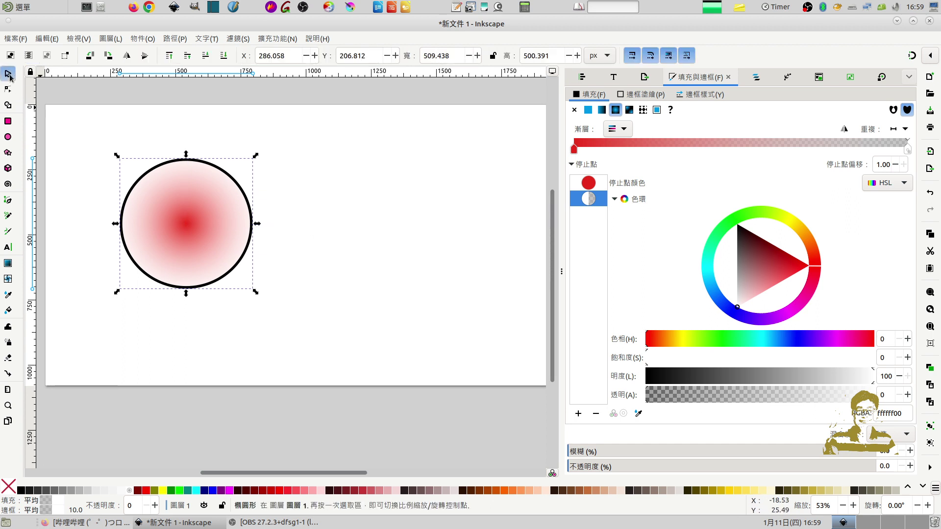
- Place the gradient's side and top radius handles exactly on the circle's outline
click(8, 263)
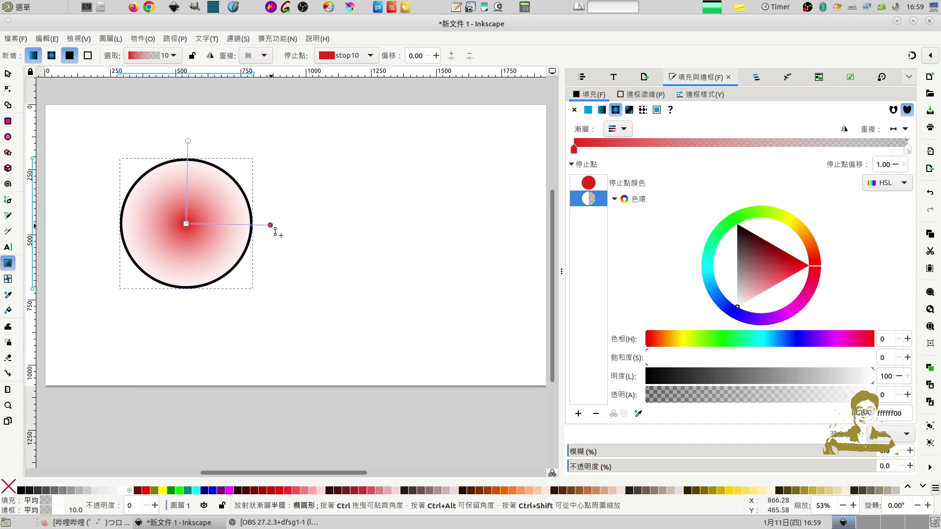
drag(274, 228, 334, 225)
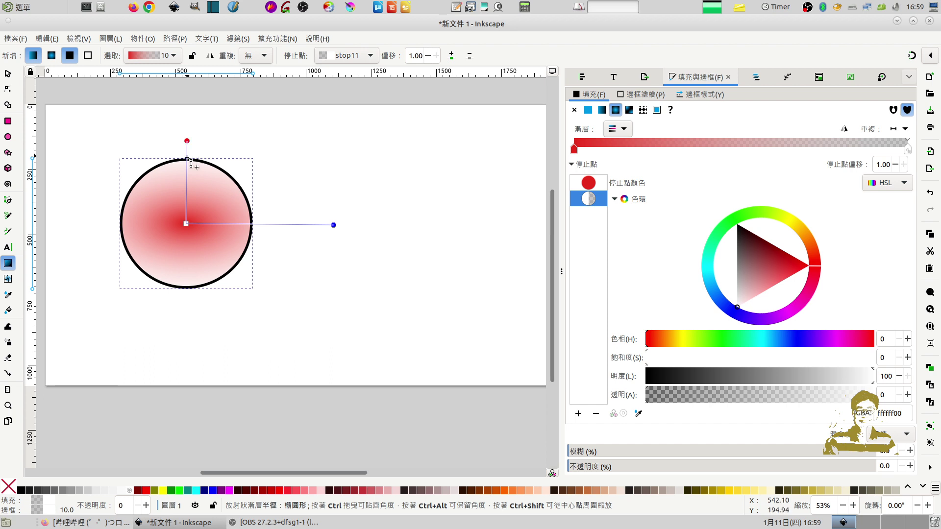
drag(186, 165, 186, 174)
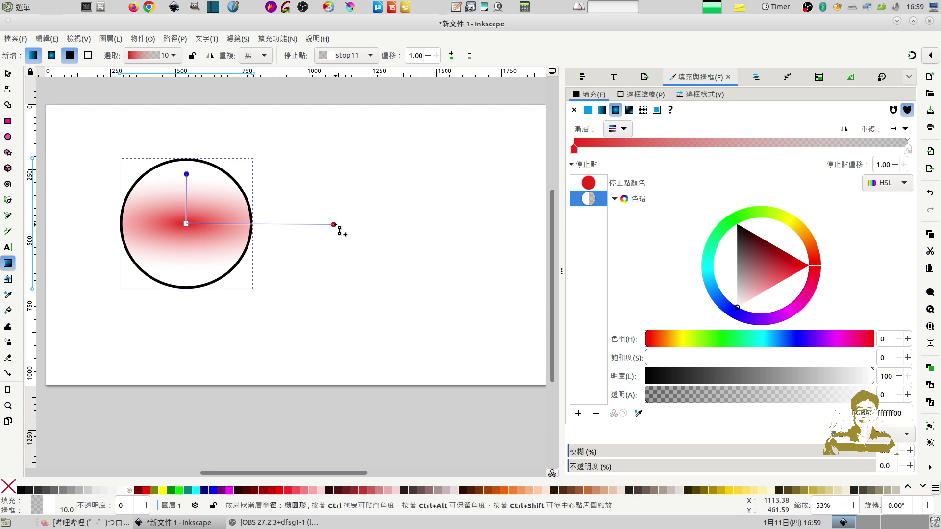
mouse_move(348, 224)
mouse_down()
mouse_move(361, 225)
mouse_move(256, 226)
mouse_up()
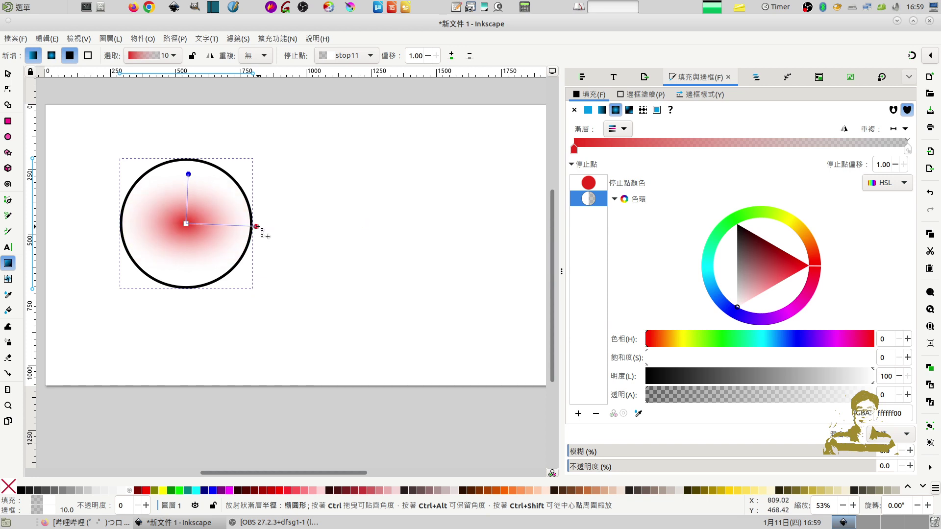
drag(262, 233, 253, 225)
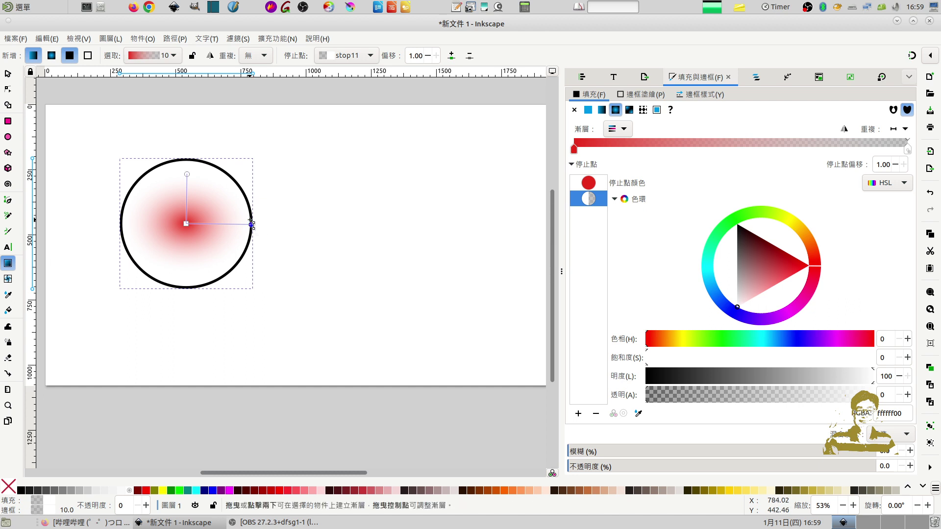
mouse_move(188, 175)
mouse_down()
mouse_move(187, 162)
mouse_move(194, 172)
mouse_up()
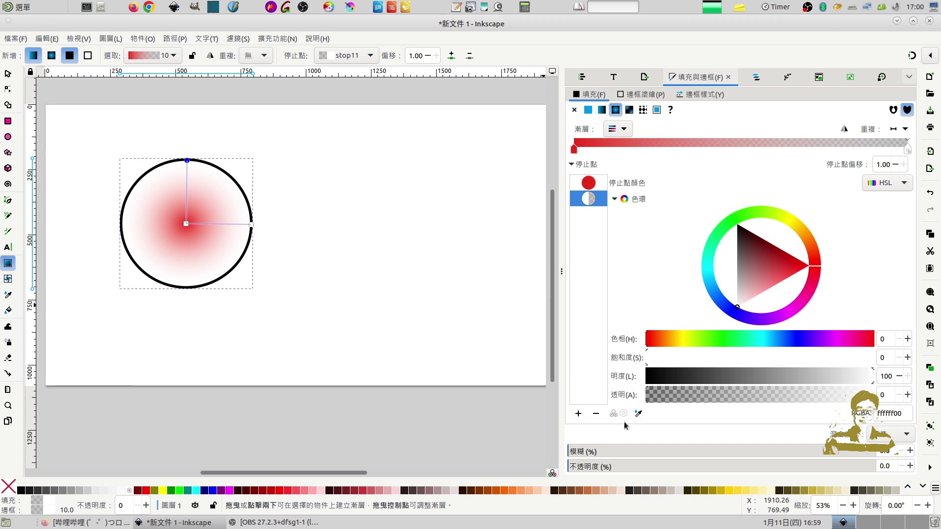
- Add a middle gradient stop and copy the centre stop's red RGBA code
click(578, 414)
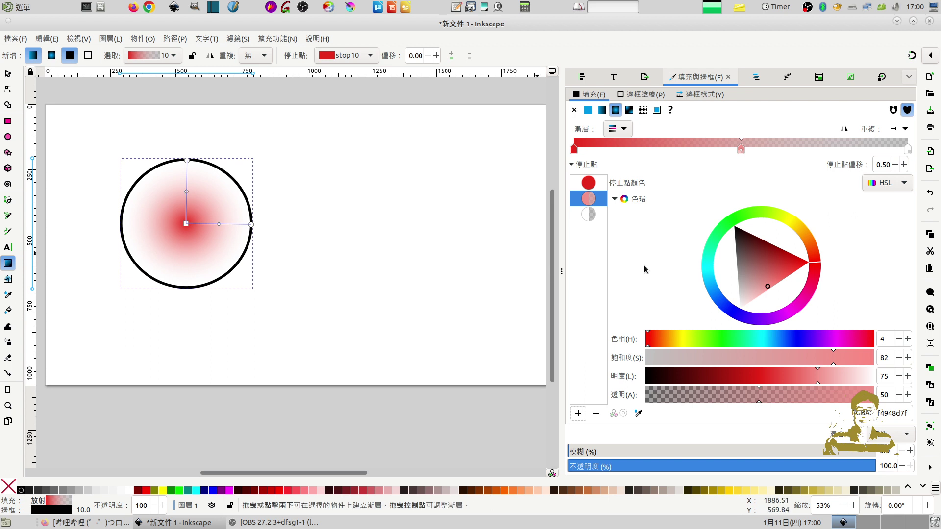
drag(766, 287, 773, 280)
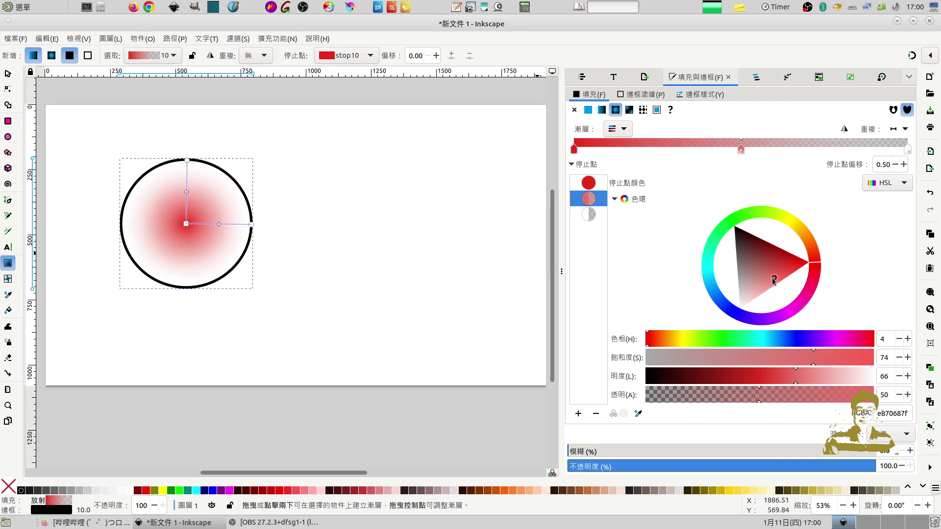
click(590, 183)
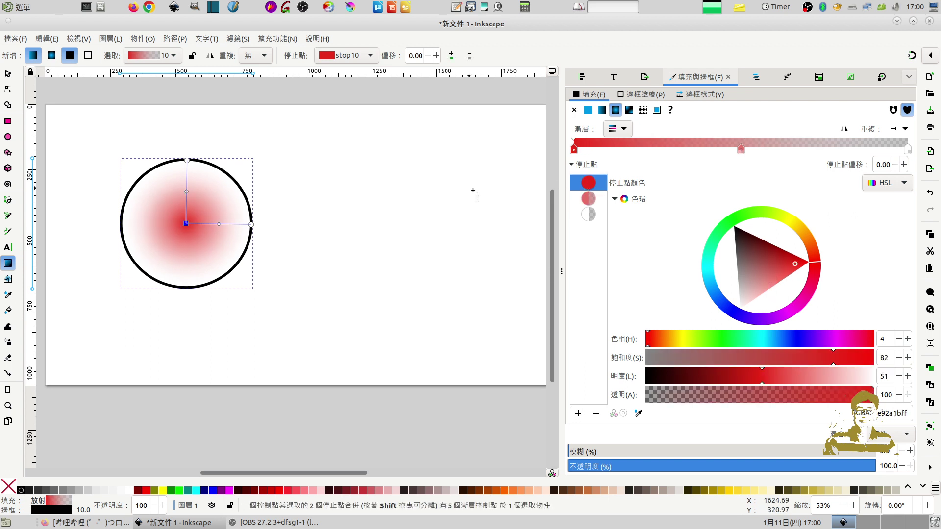
click(887, 414)
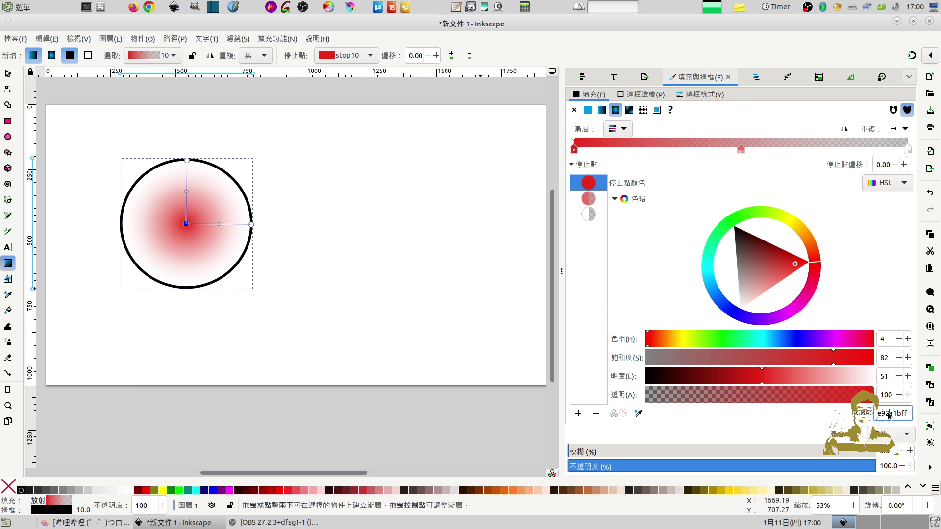
right_click(887, 415)
click(856, 477)
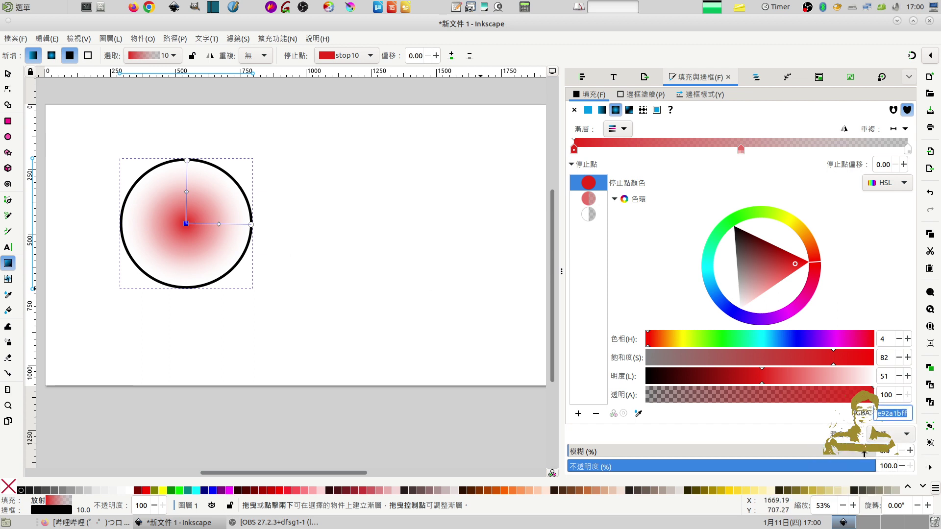
right_click(888, 416)
click(847, 439)
- Paste the centre red into the middle stop and lower its alpha to about 75
click(589, 199)
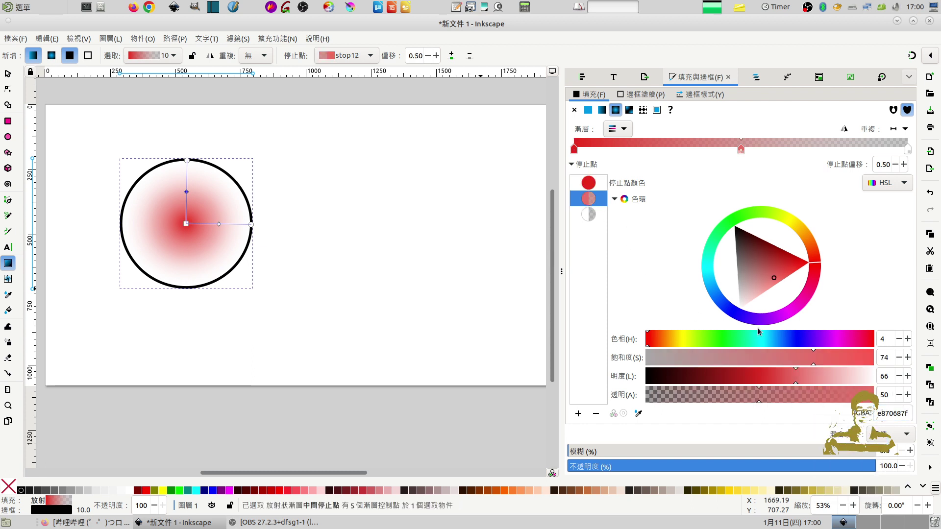
right_click(893, 416)
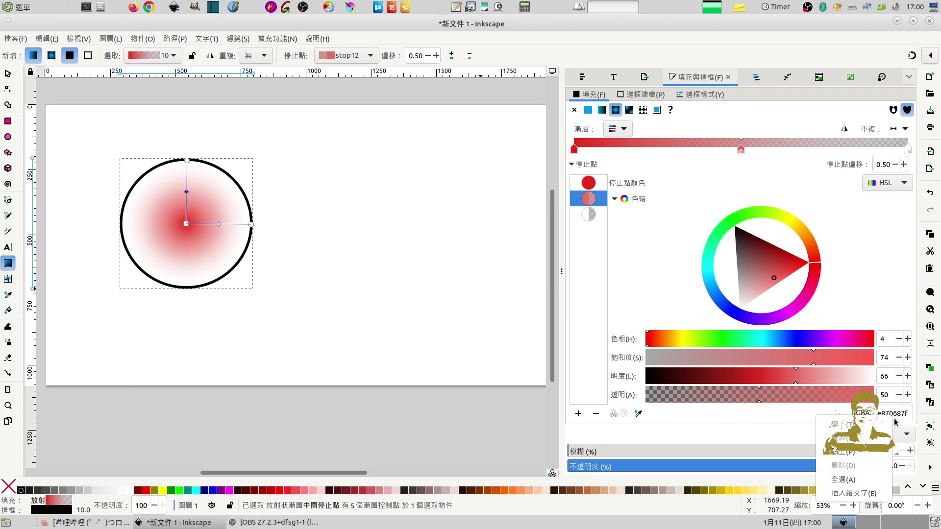
click(871, 421)
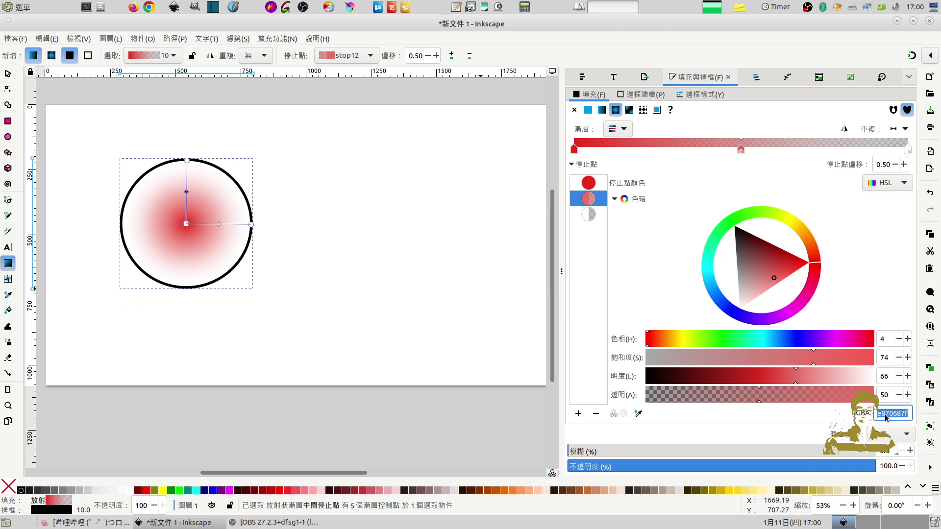
right_click(887, 418)
click(862, 453)
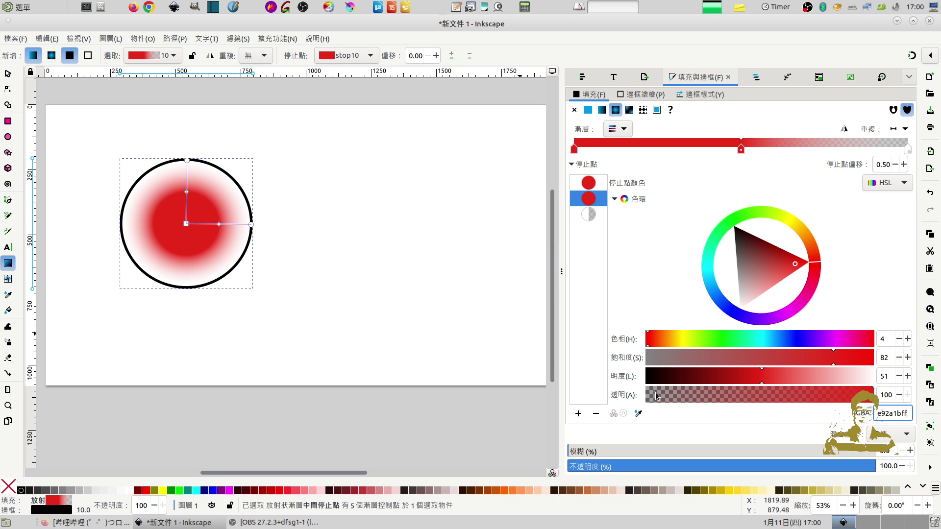
drag(657, 396, 828, 395)
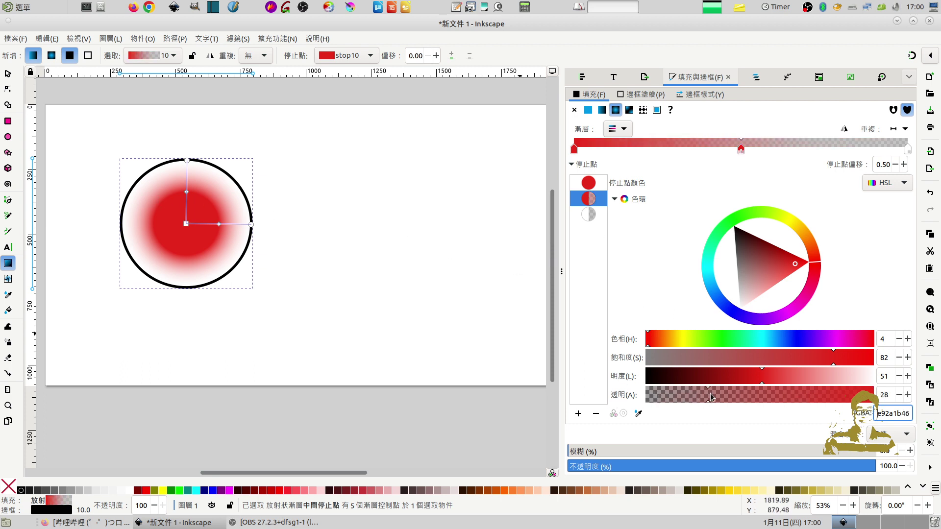
click(824, 396)
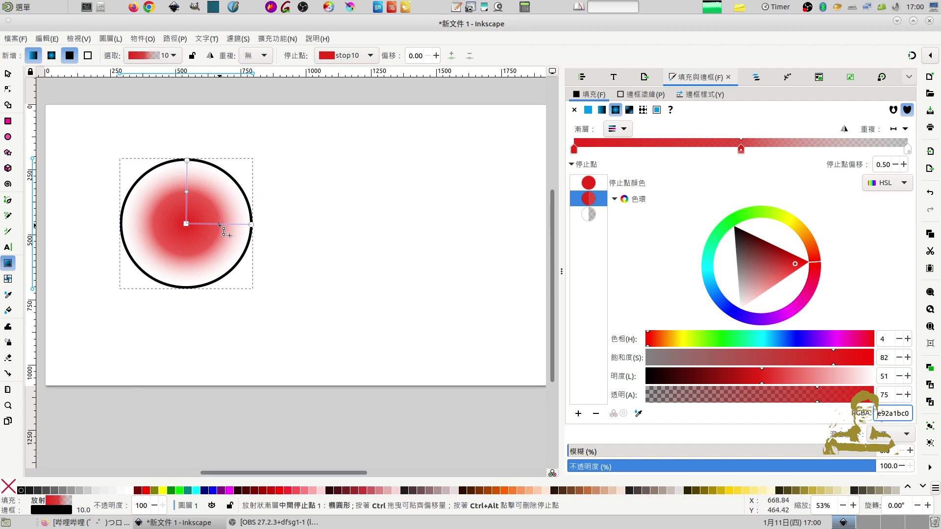
- Move the middle stop out to 0.59 and shrink both gradient radii inward
mouse_move(219, 225)
mouse_down()
mouse_move(233, 225)
mouse_move(202, 224)
mouse_move(226, 226)
mouse_up()
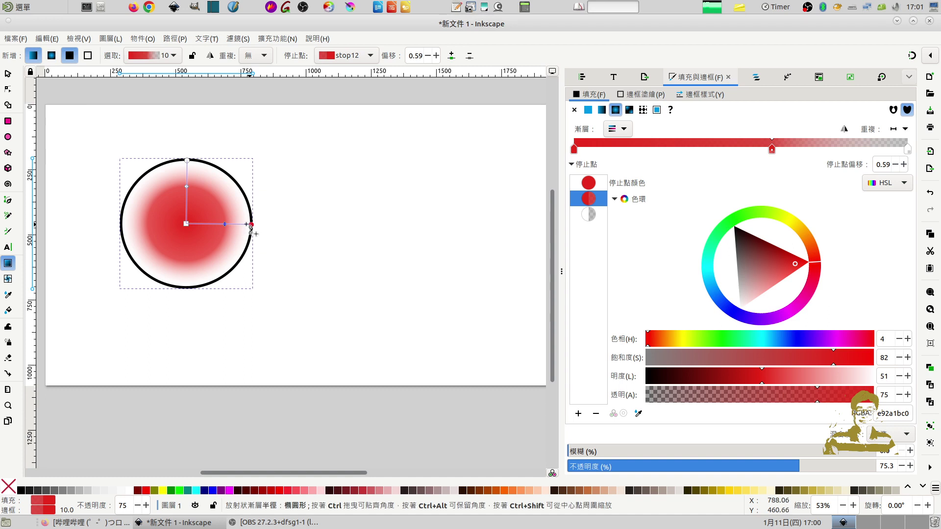
drag(252, 224, 242, 224)
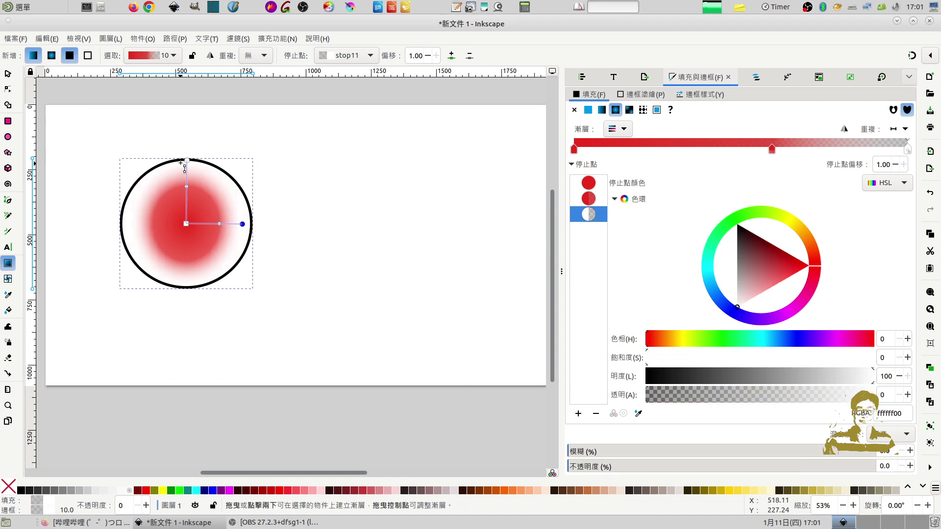
drag(187, 166, 186, 174)
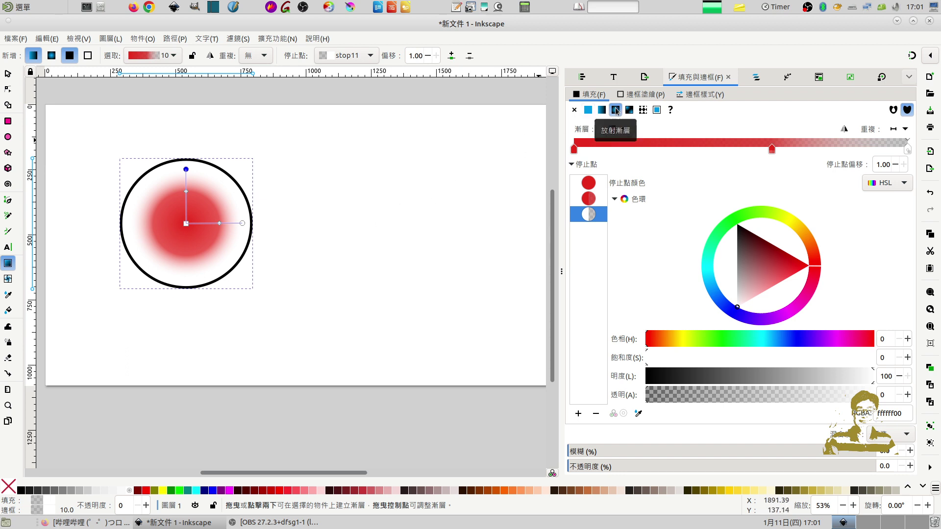
- Draw a rectangle right of the circle and give it a linear gradient fill
click(7, 75)
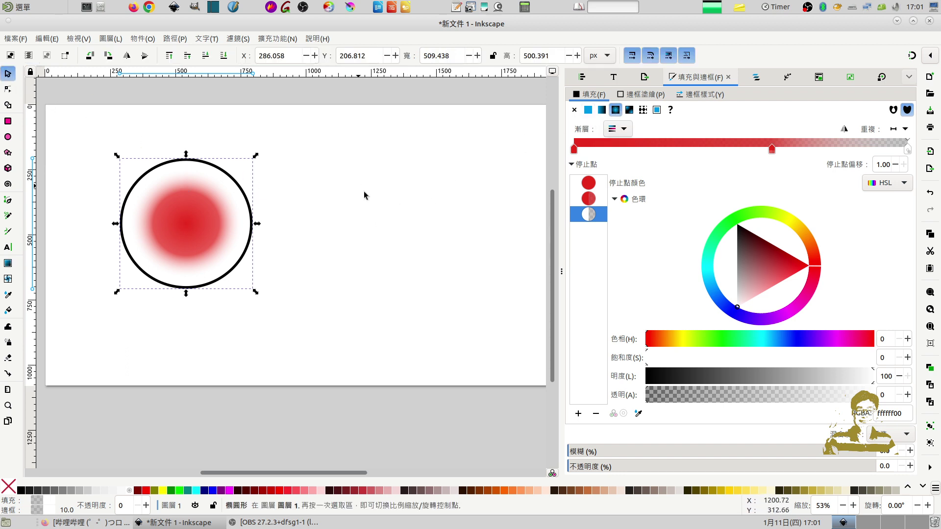
click(9, 123)
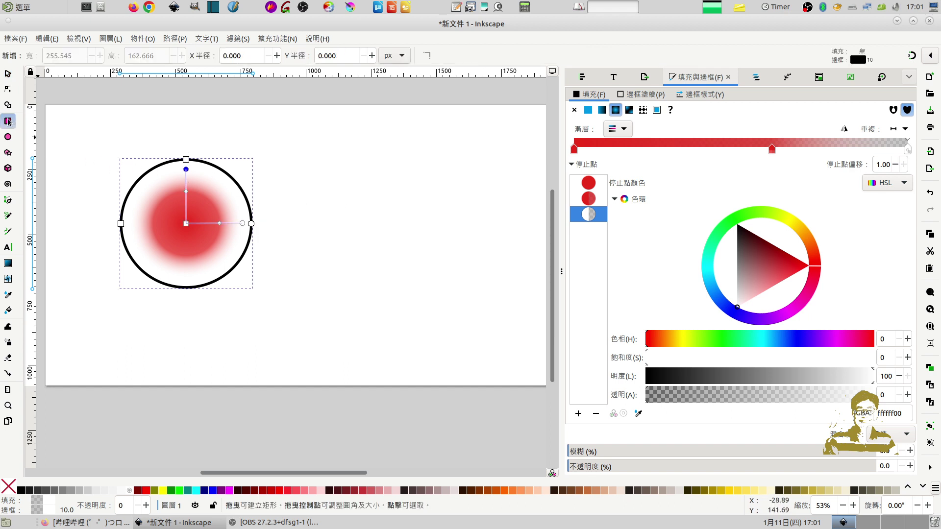
click(16, 77)
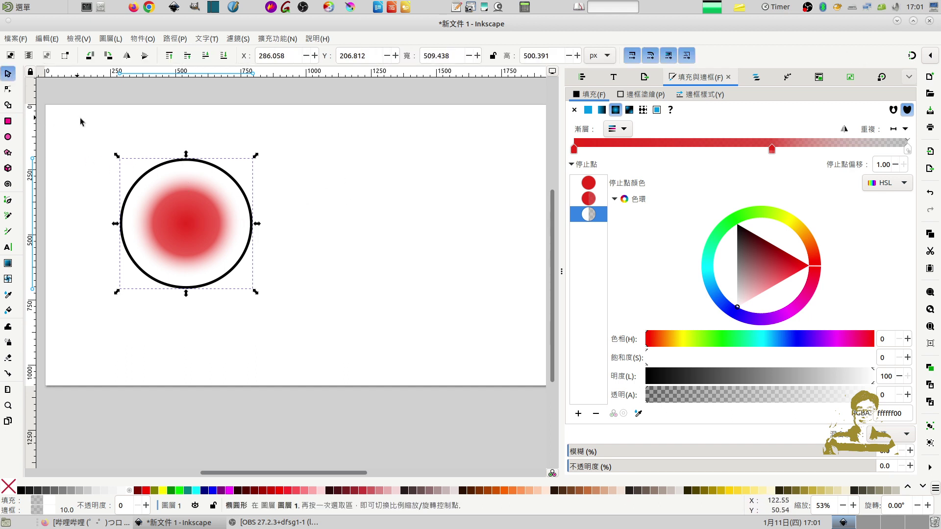
click(102, 122)
click(7, 122)
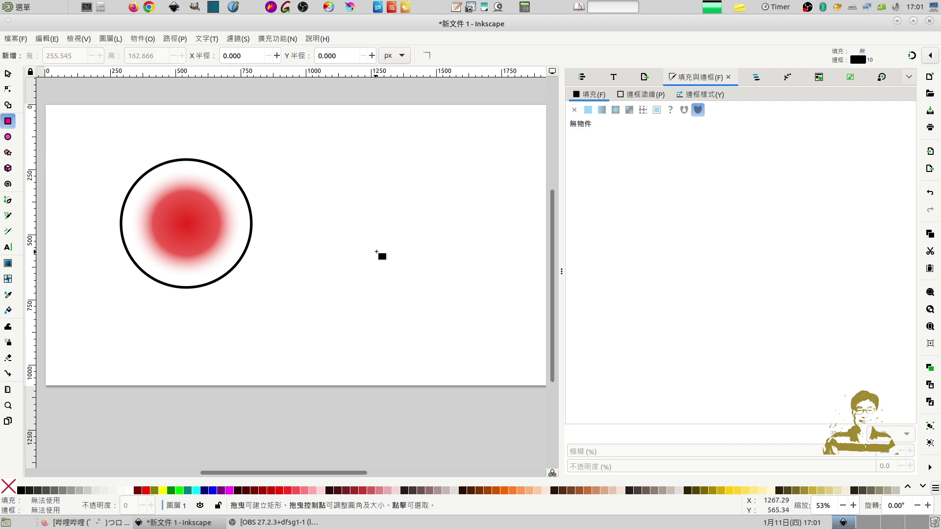
drag(293, 178, 420, 273)
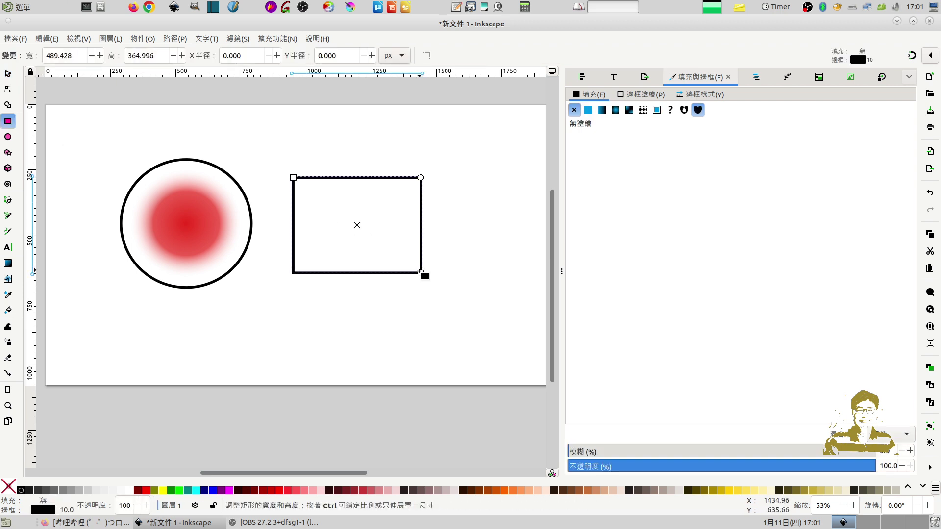
click(599, 113)
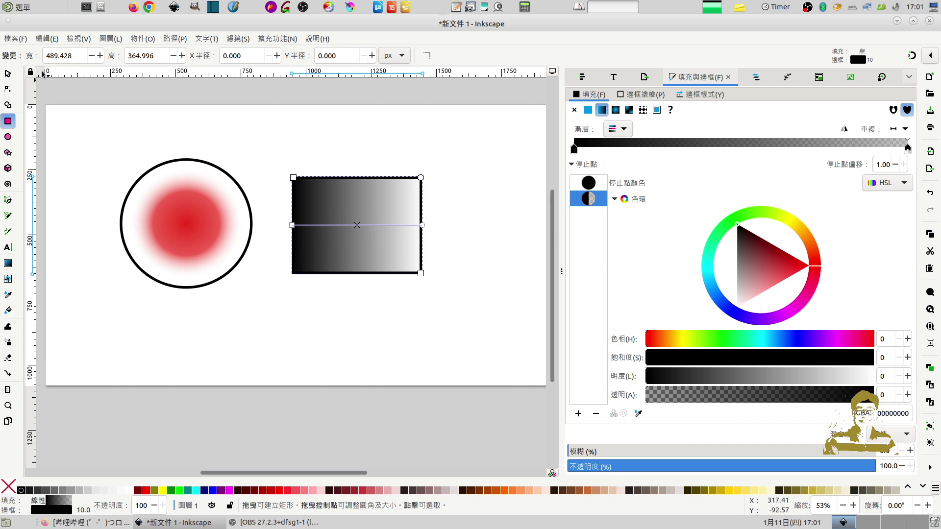
- Move the rectangle and the circle up near the page top
click(7, 74)
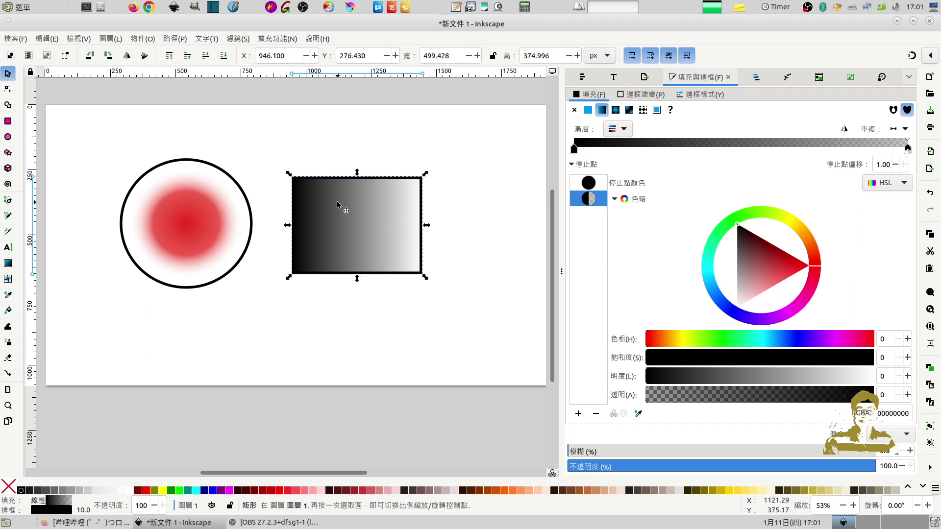
drag(336, 200, 331, 145)
drag(240, 188, 240, 121)
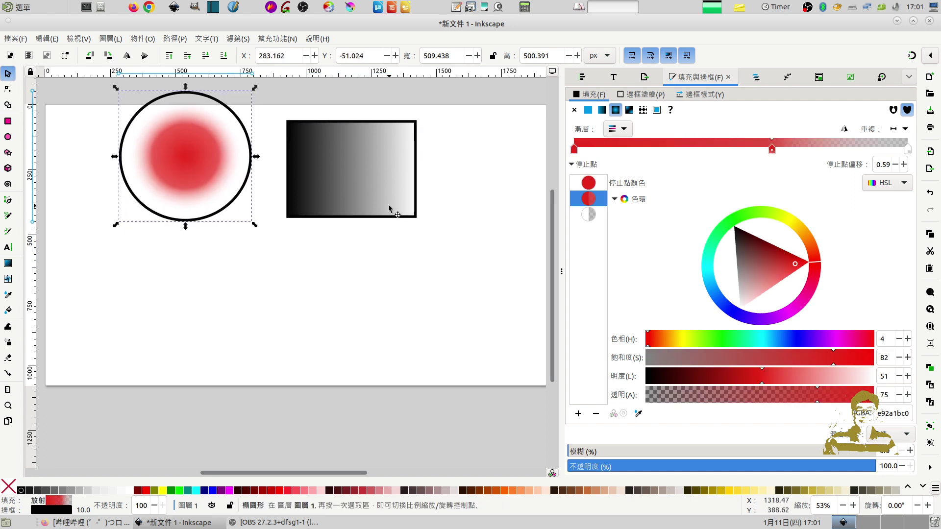
- Draw an unfilled ellipse and a square side by side below the gradient shapes
click(252, 290)
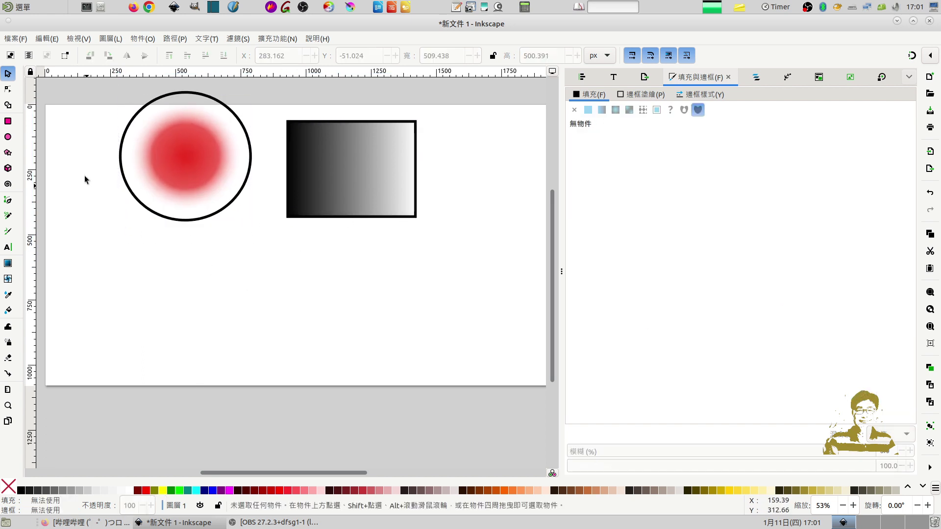
click(9, 137)
drag(171, 283, 251, 350)
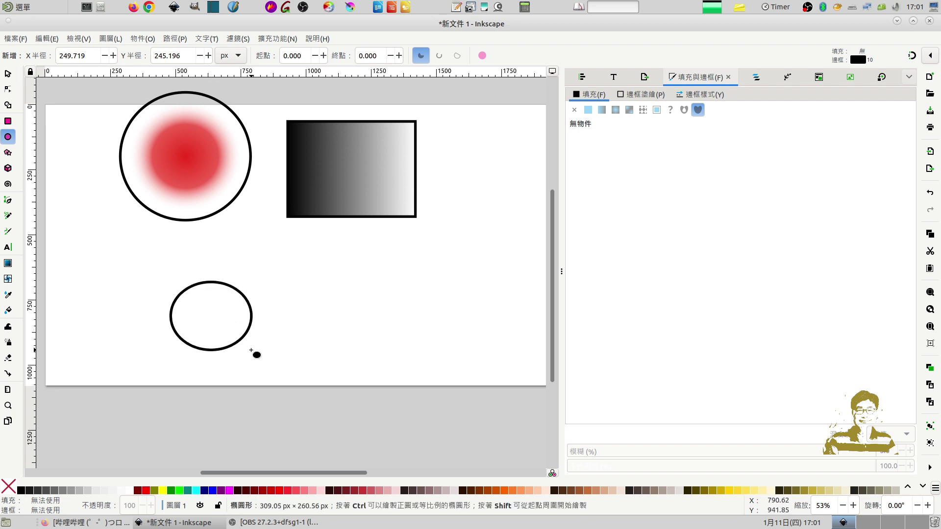
click(9, 121)
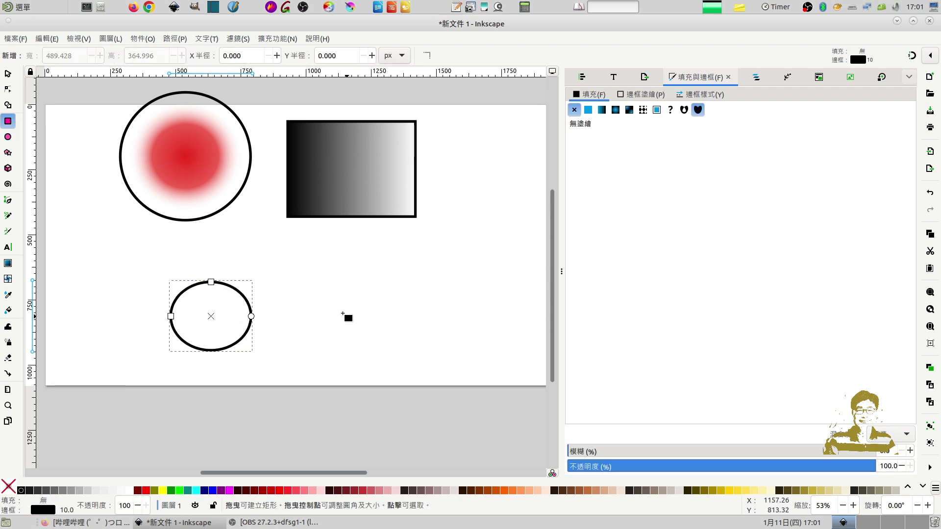
drag(286, 269, 365, 351)
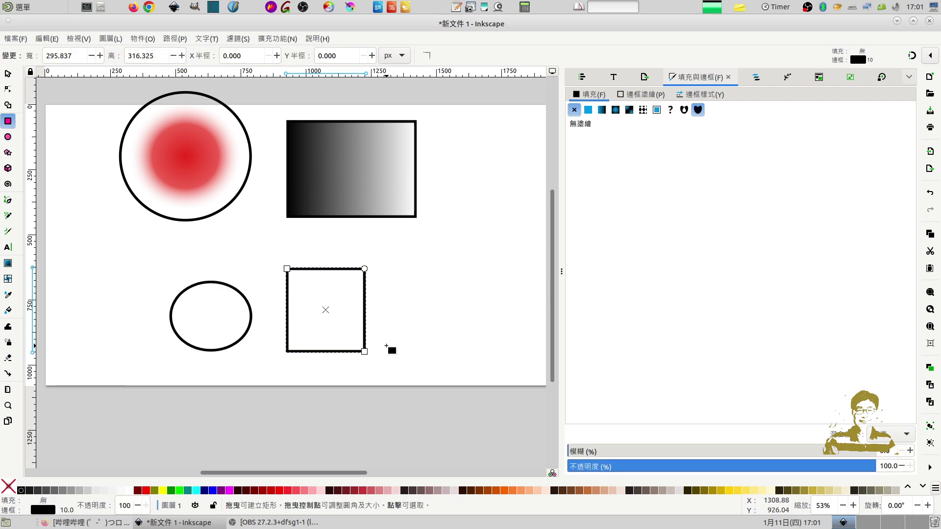
- Select both the ellipse and the square and combine them via the Path menu
click(7, 74)
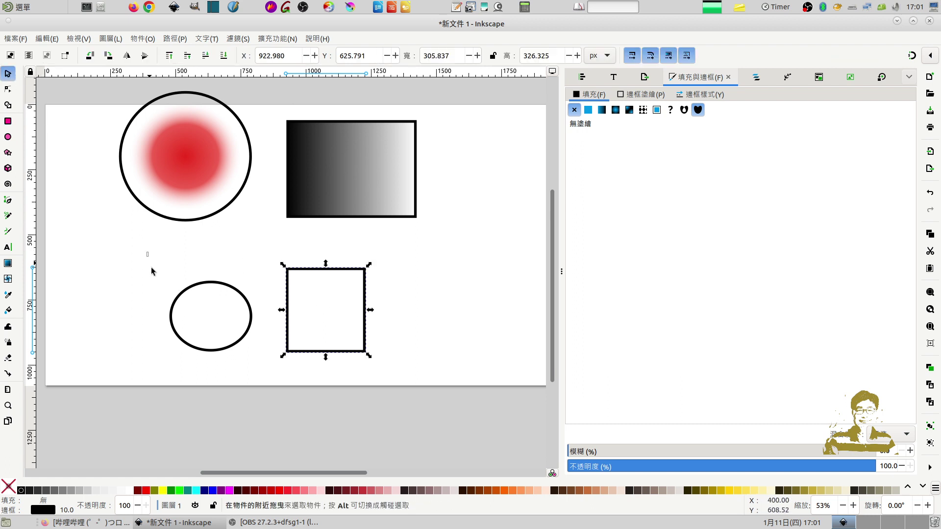
drag(147, 252, 425, 376)
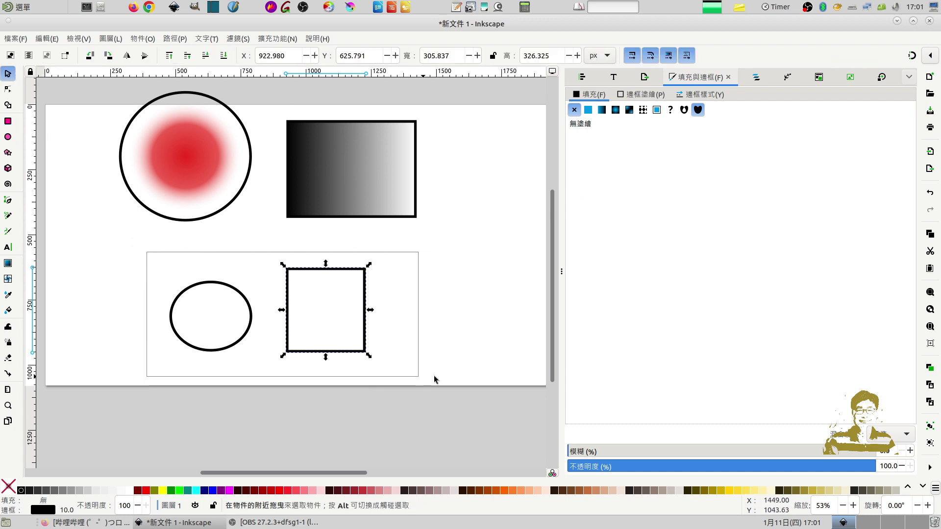
click(174, 39)
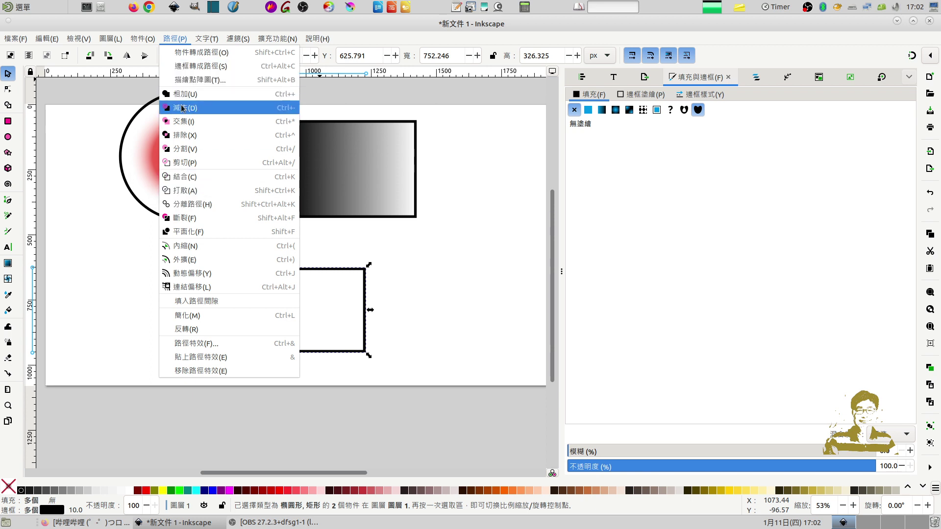
- Combine the ellipse and square into one path and give it a radial gradient fill
click(186, 177)
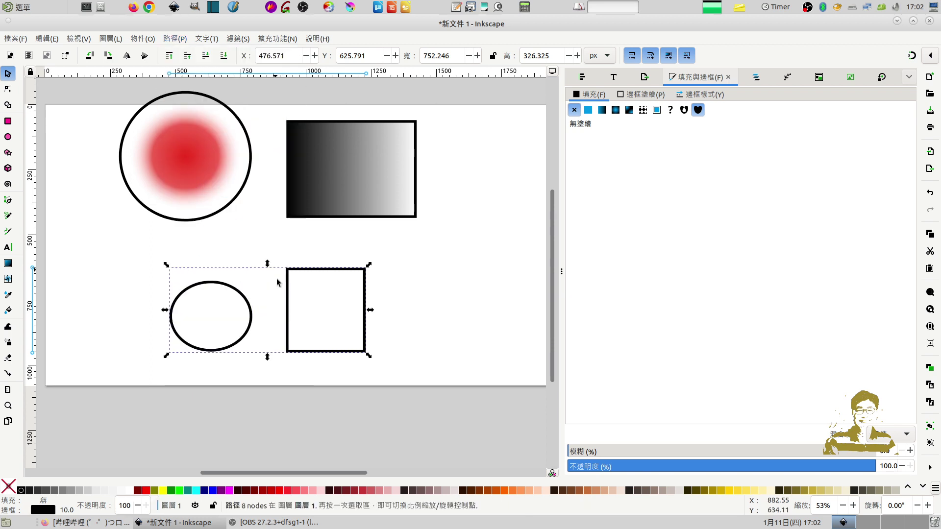
click(431, 310)
click(287, 296)
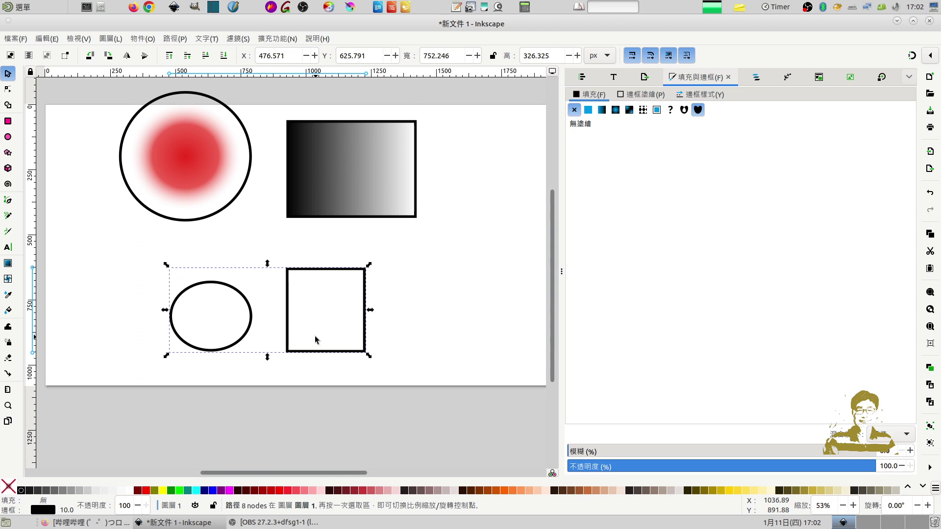
click(615, 109)
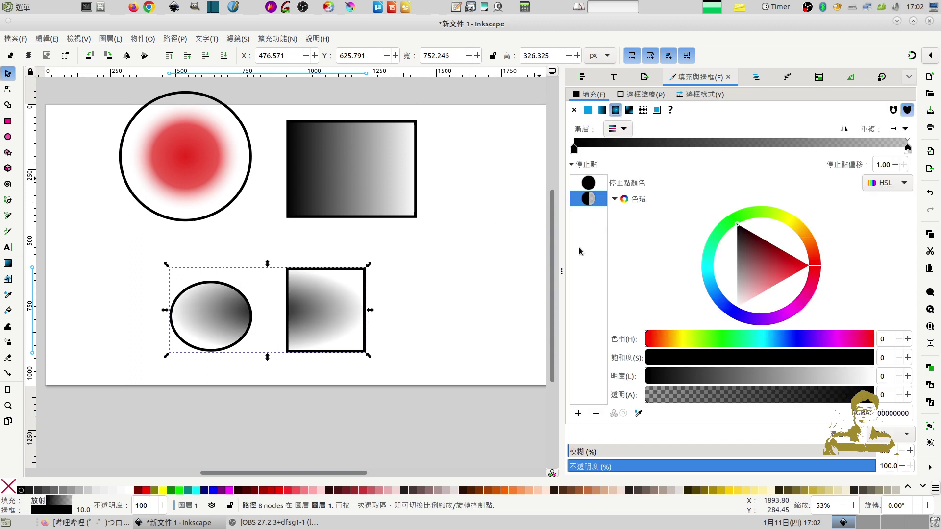
- Set the radial gradient's first stop to yellow on the colour wheel
click(275, 315)
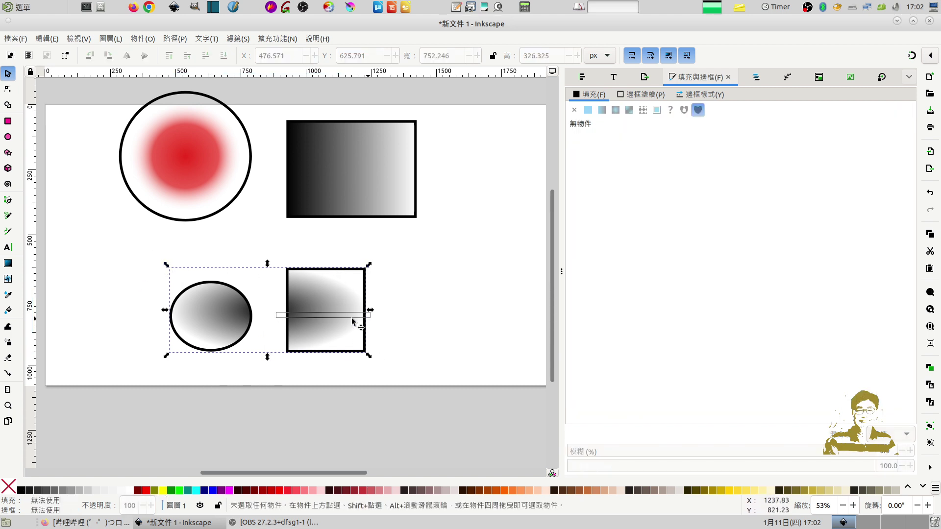
click(298, 315)
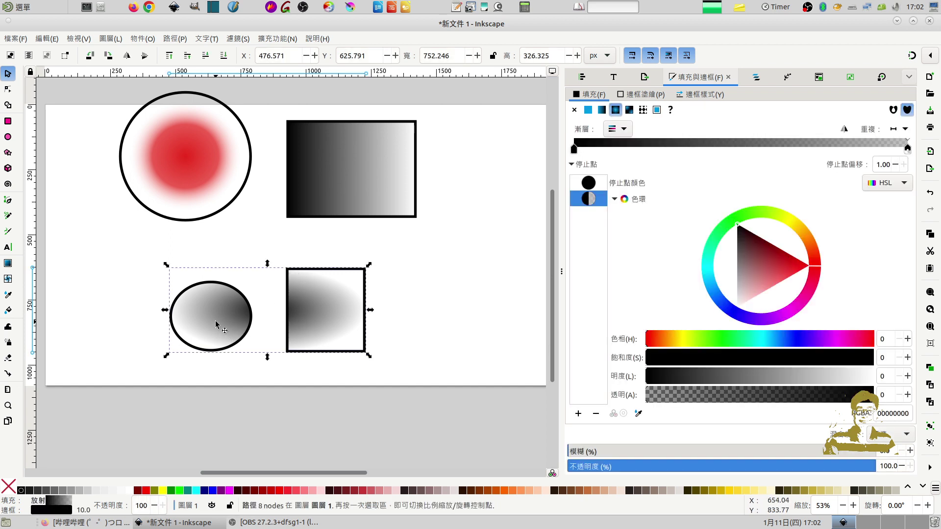
click(592, 184)
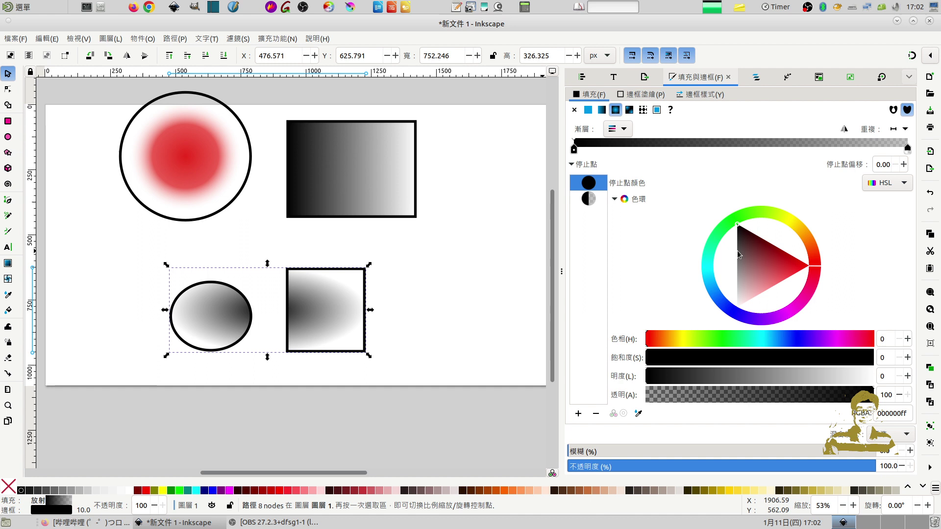
click(792, 221)
click(775, 245)
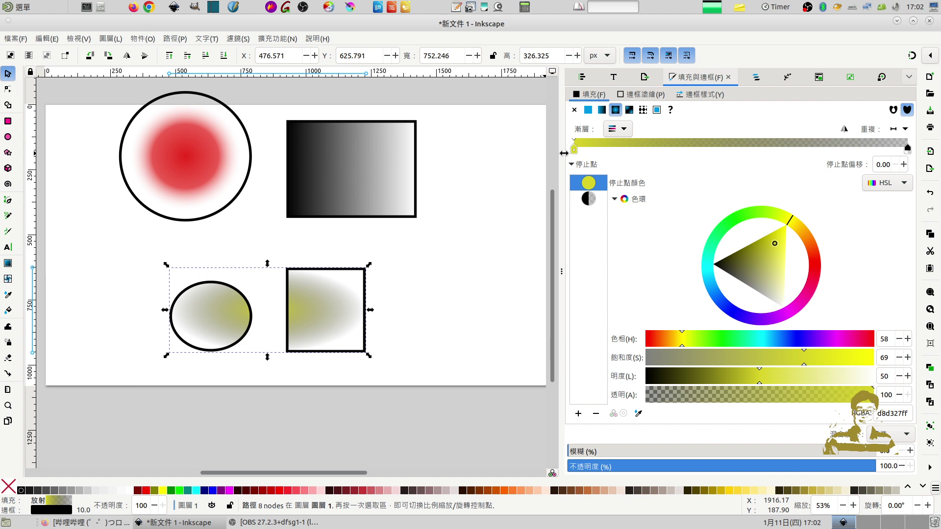
click(8, 263)
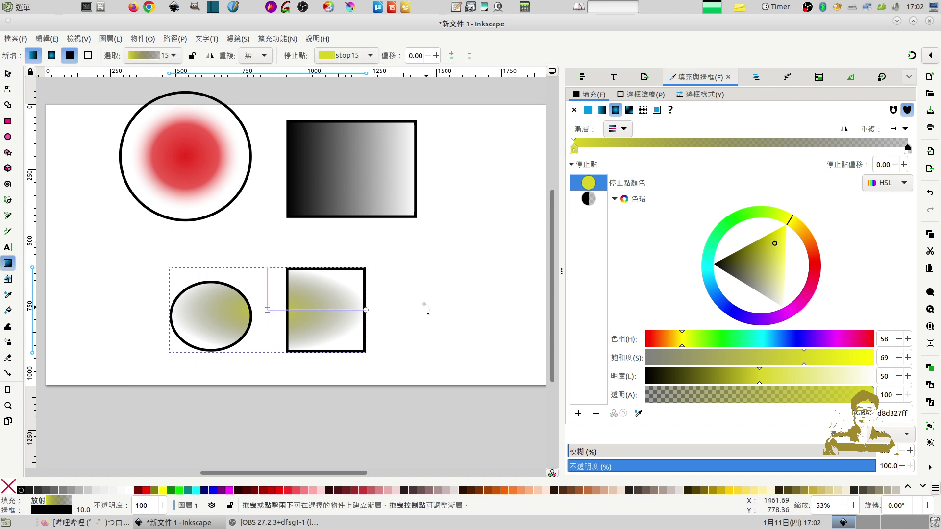
- Change the combined path's yellow-to-transparent gradient from radial to linear, then deselect it
click(601, 109)
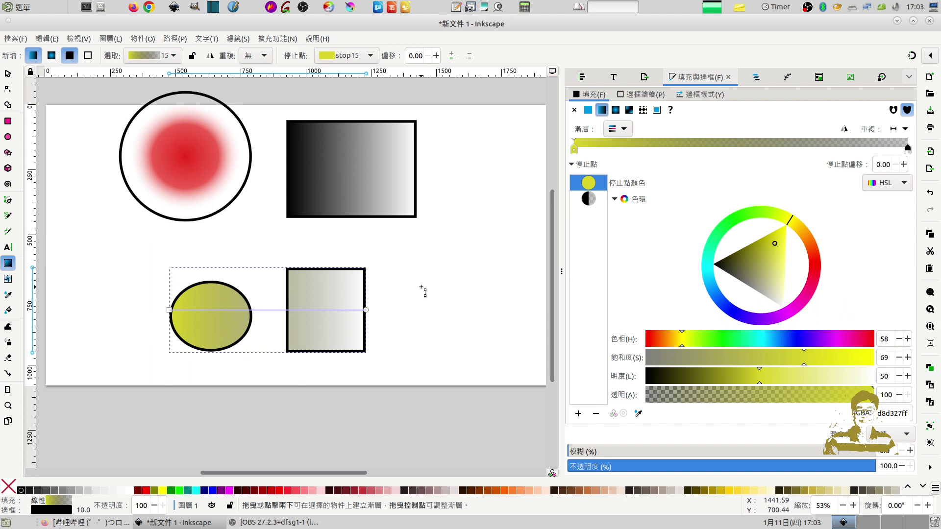
click(8, 73)
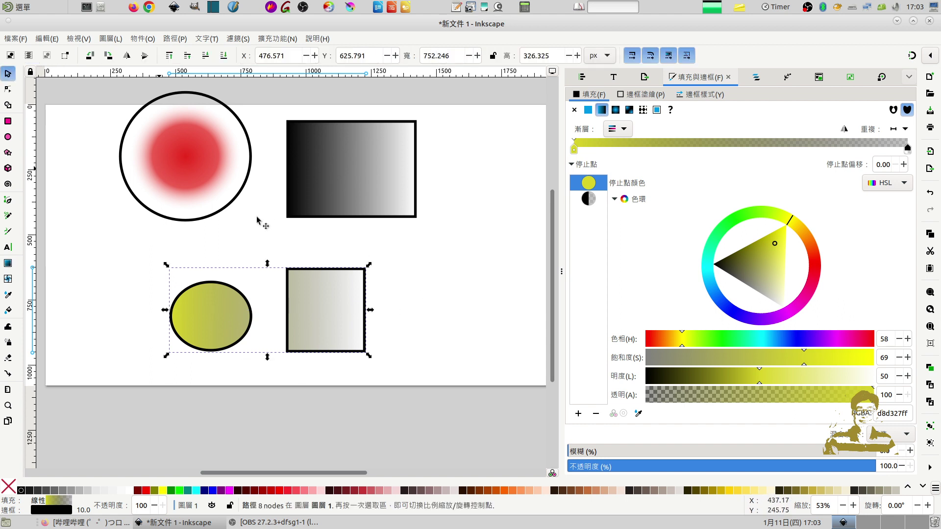
click(422, 290)
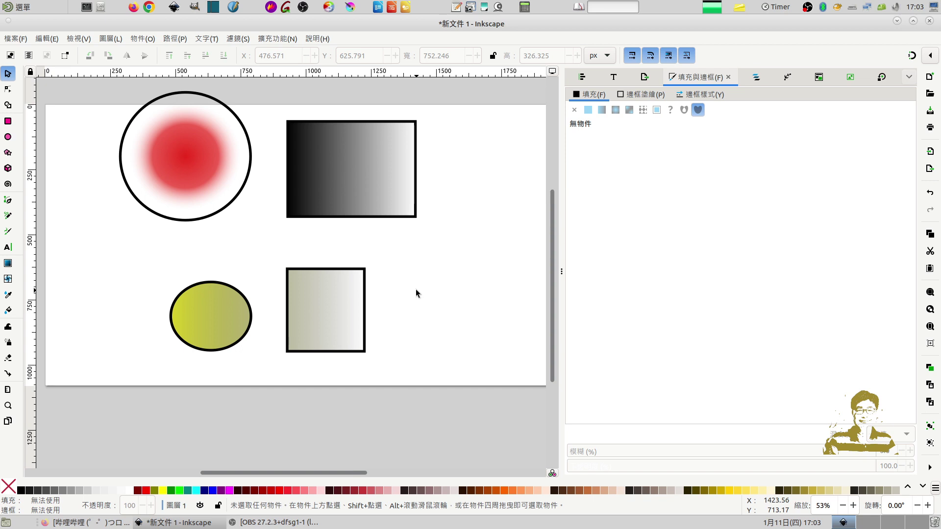
- Delete the gradient rectangle, the red circle and all remaining yellow shapes, emptying the page
click(365, 201)
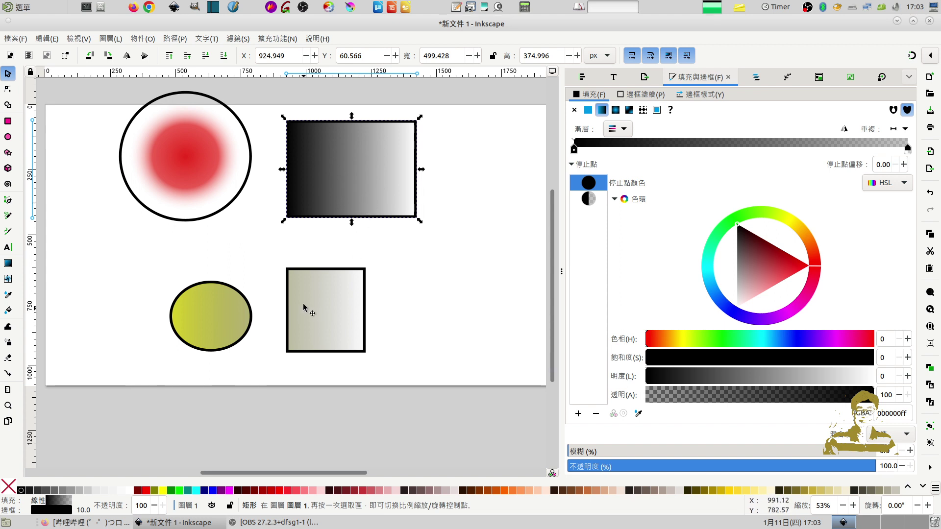
key(Delete)
click(205, 153)
key(Delete)
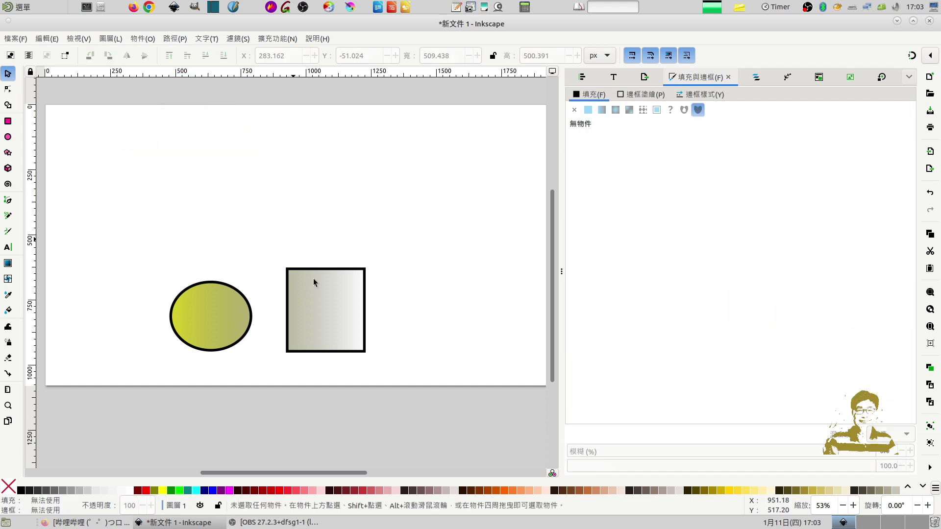
key(ctrl+a)
key(Delete)
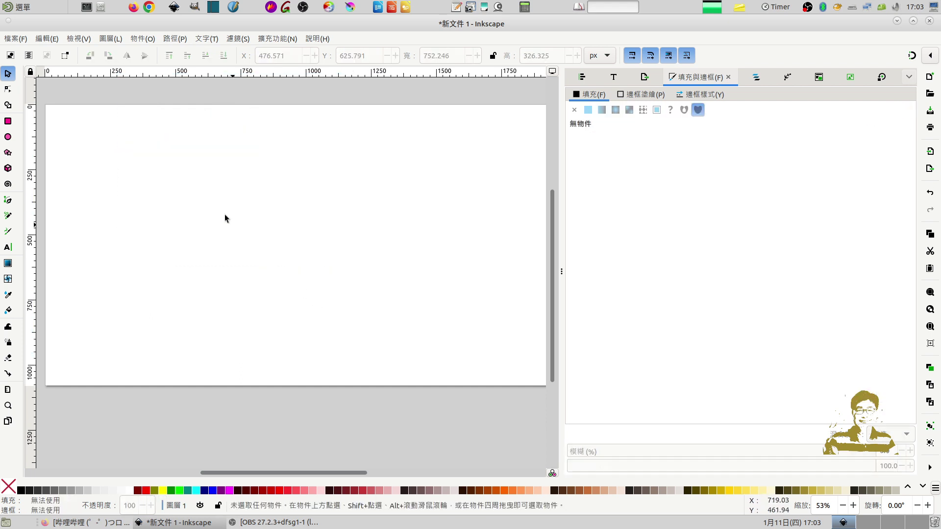
- Draw a small outlined rectangle near the page's top-left and bring up the path effects list
click(8, 121)
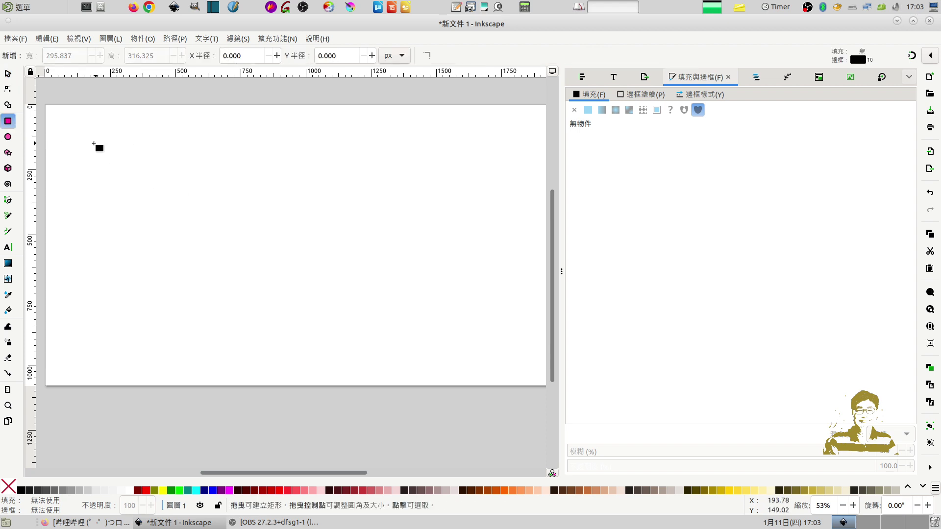
mouse_move(91, 143)
mouse_down()
mouse_move(98, 182)
mouse_move(151, 180)
mouse_up()
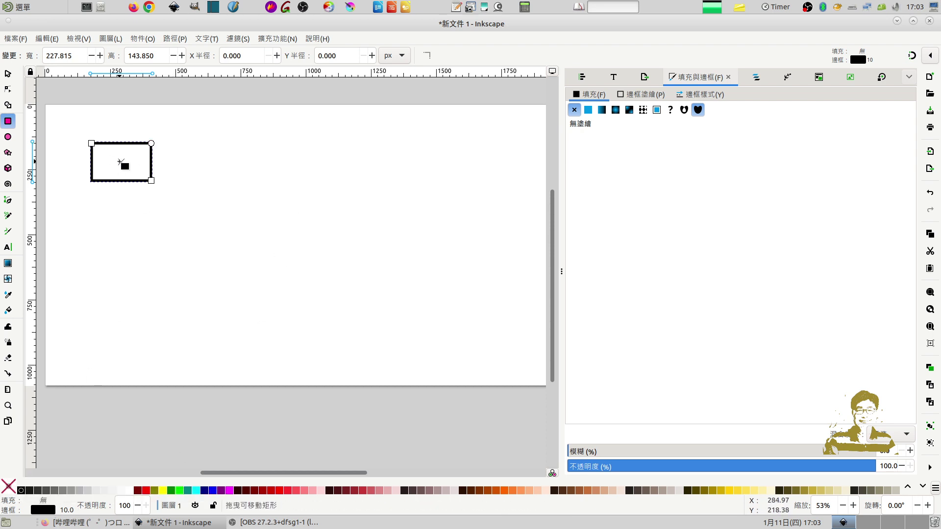
click(8, 73)
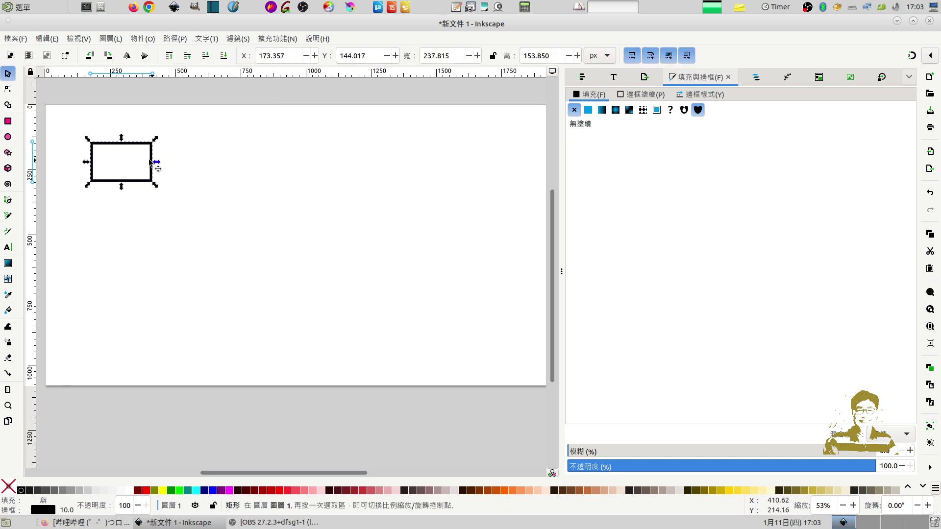
click(787, 79)
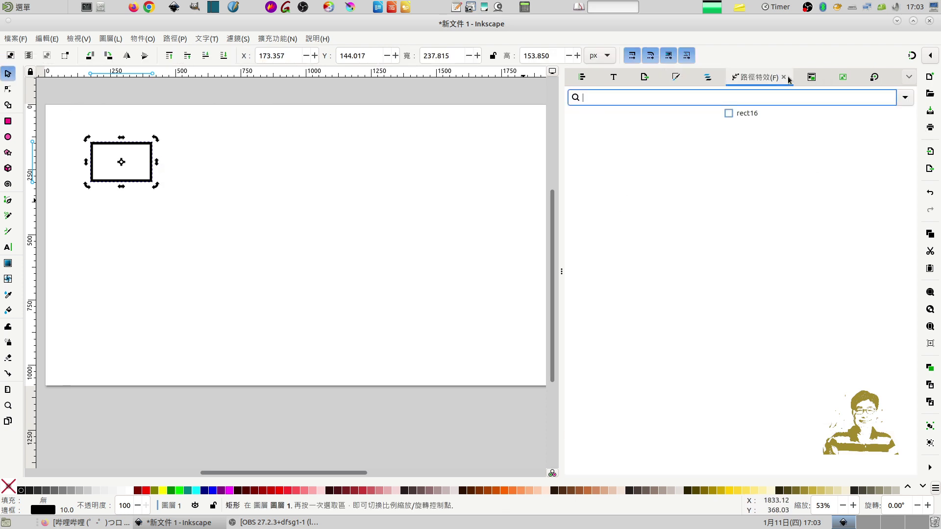
click(905, 98)
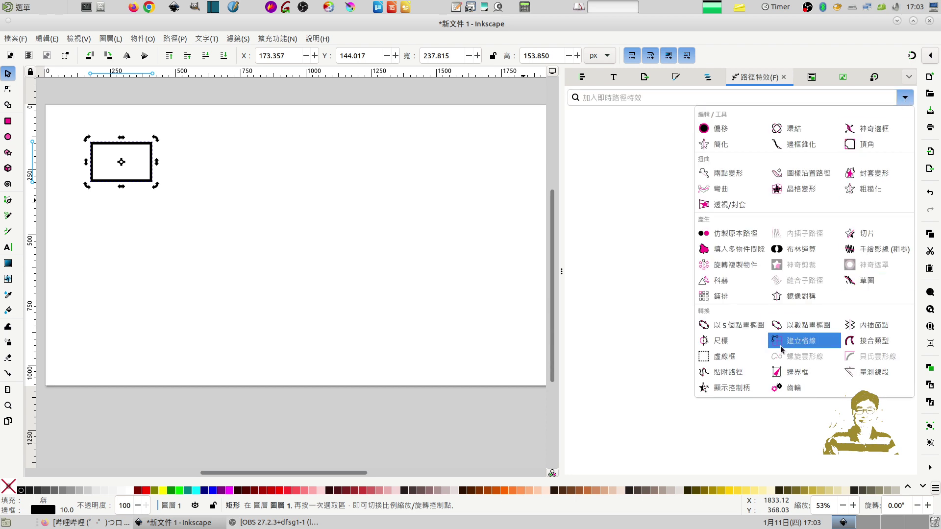
- Apply a Tiling path effect to the rectangle with 4 rows and 6 columns
click(720, 299)
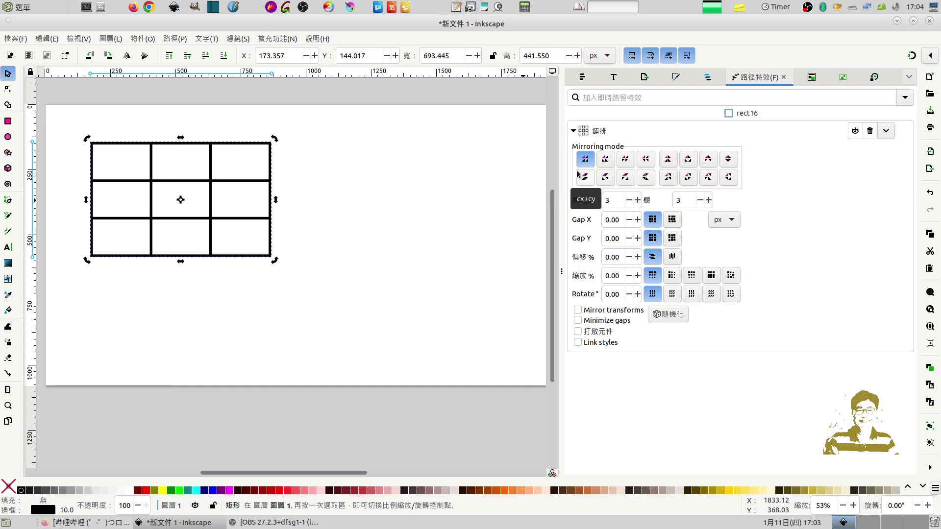
click(637, 200)
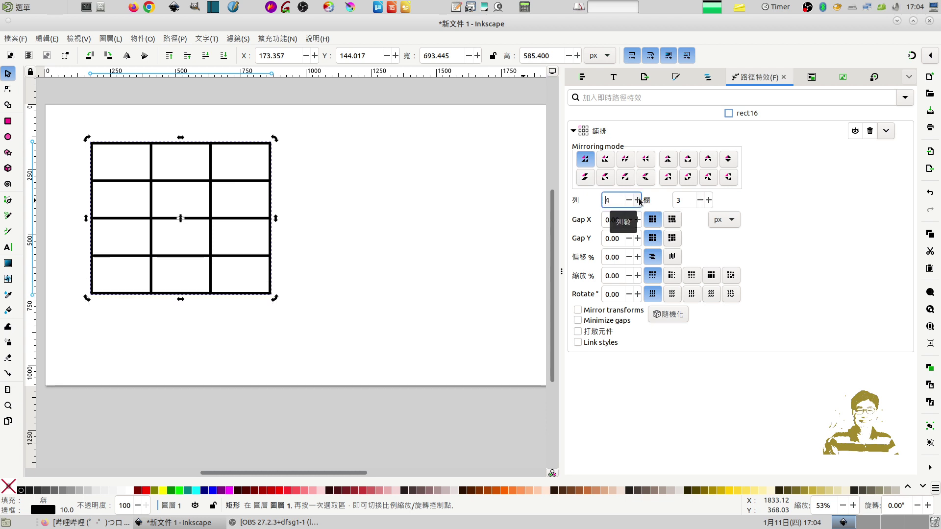
click(709, 200)
click(709, 200)
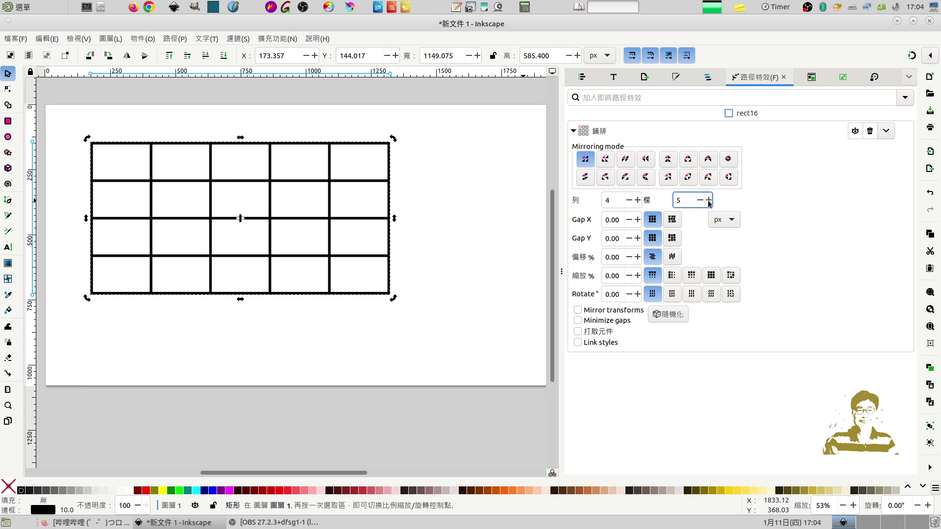
click(708, 200)
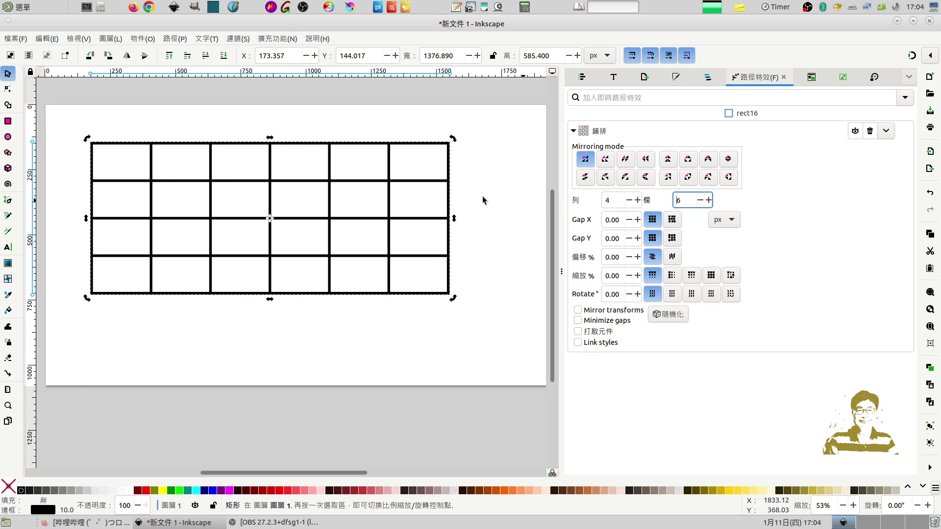
- Set both the tiling's Gap X and Gap Y to 27
click(637, 220)
click(638, 220)
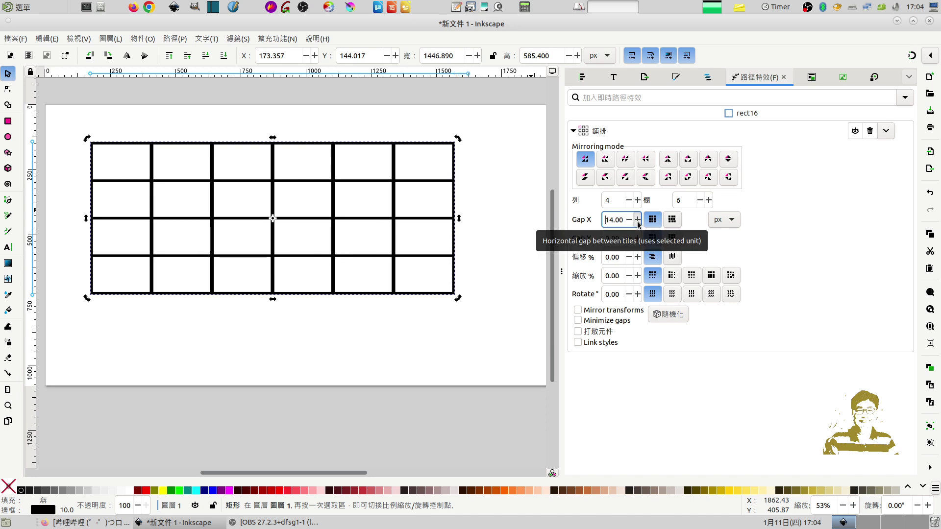
click(637, 219)
click(638, 219)
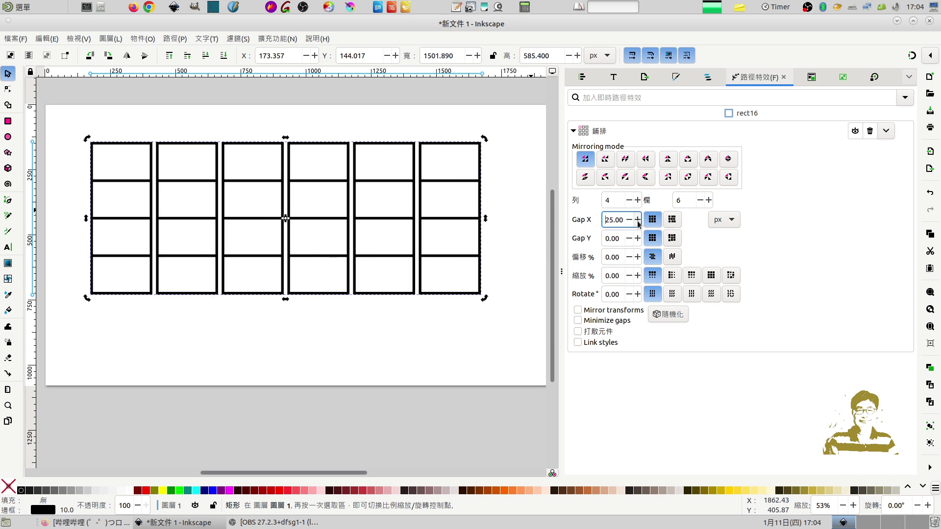
click(637, 219)
click(638, 220)
click(638, 238)
click(638, 238)
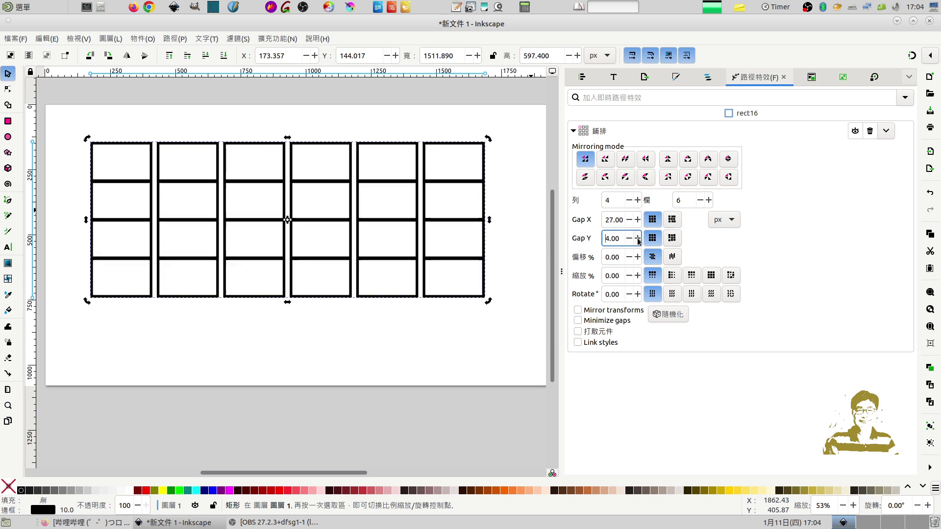
click(637, 238)
click(637, 238)
click(637, 238)
click(637, 238)
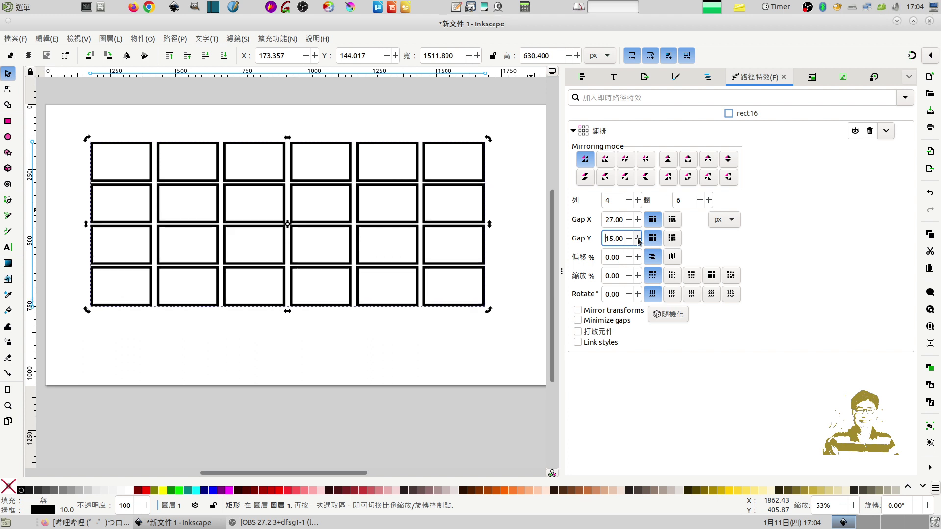
click(638, 238)
click(637, 239)
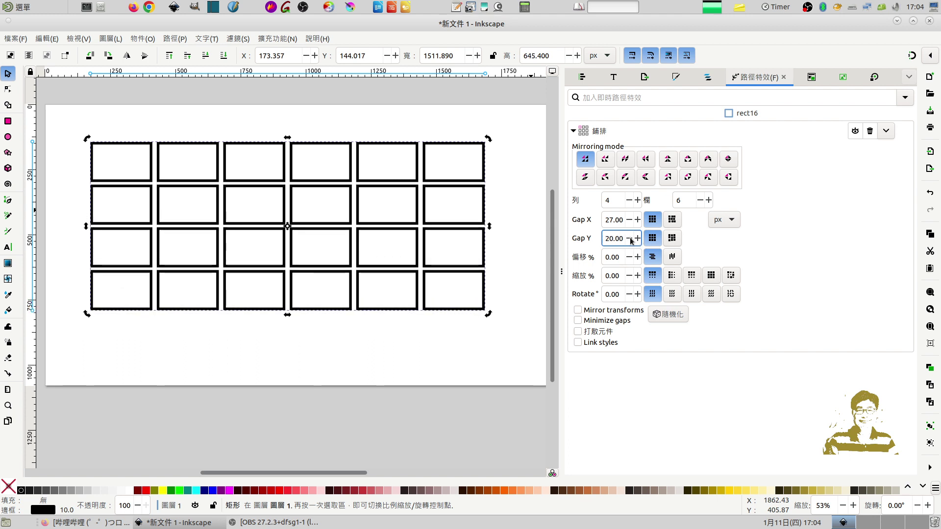
click(638, 238)
click(638, 238)
click(638, 238)
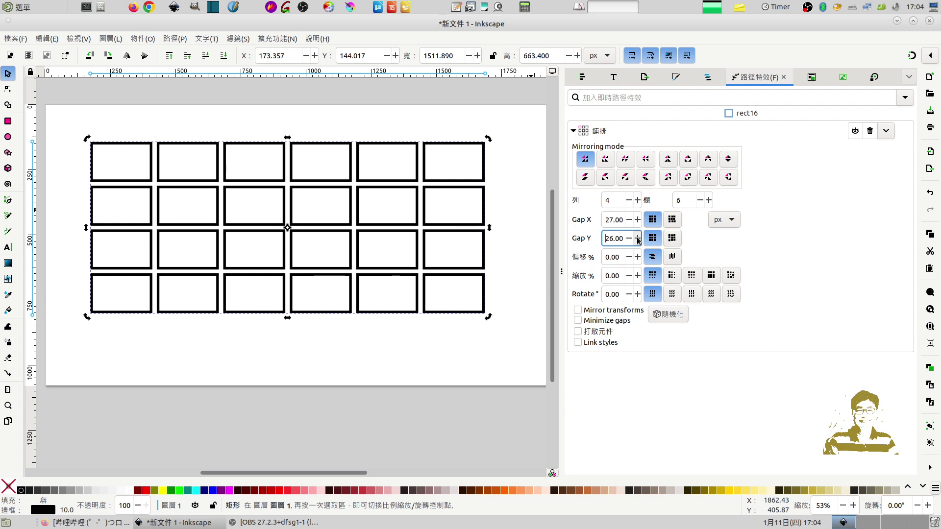
click(514, 326)
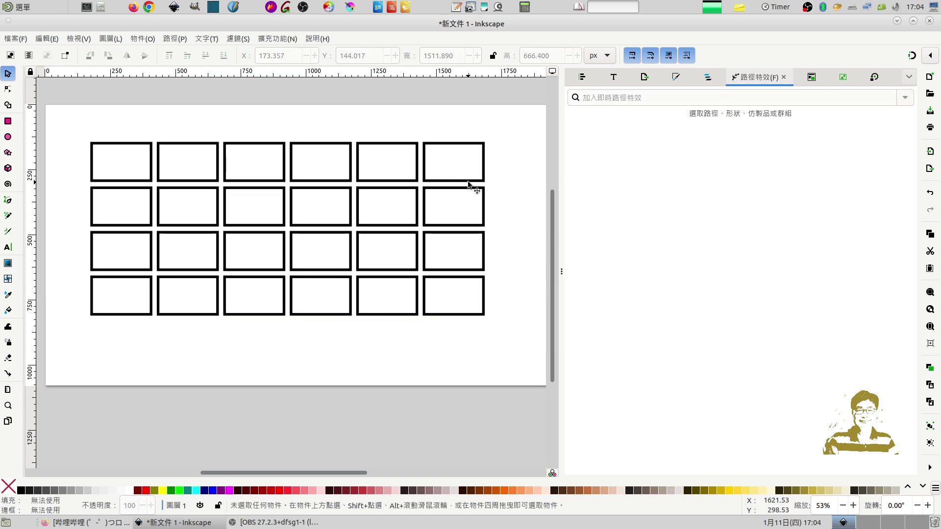
- Convert the tiled grid into an ordinary 96-node path with Path > Object to Path
click(484, 211)
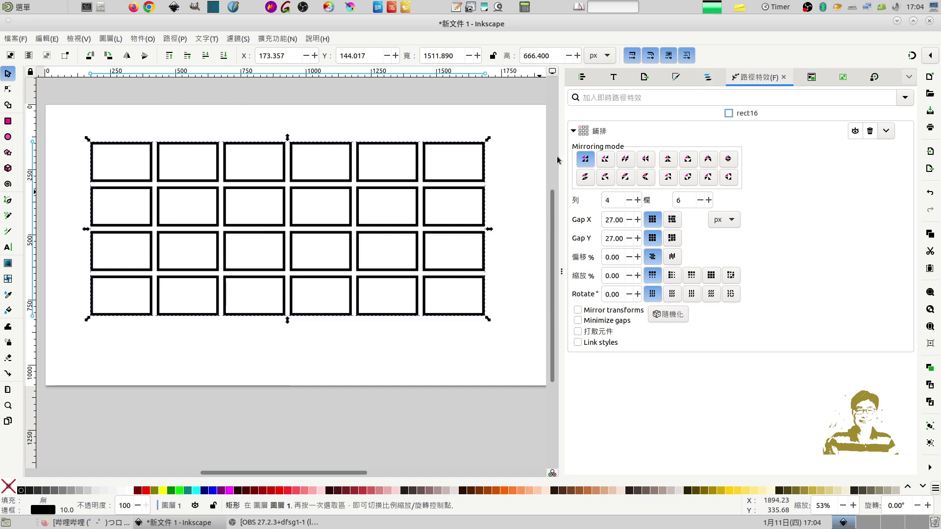
click(172, 41)
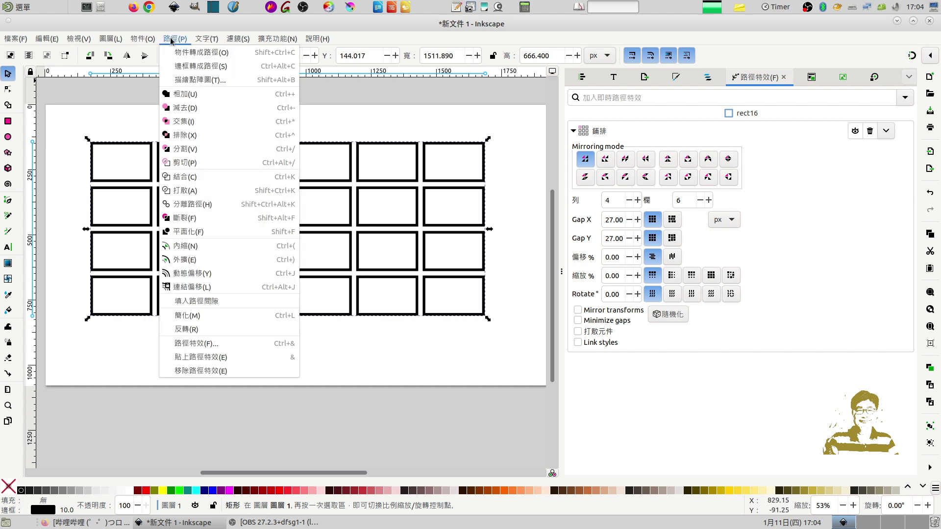
click(187, 56)
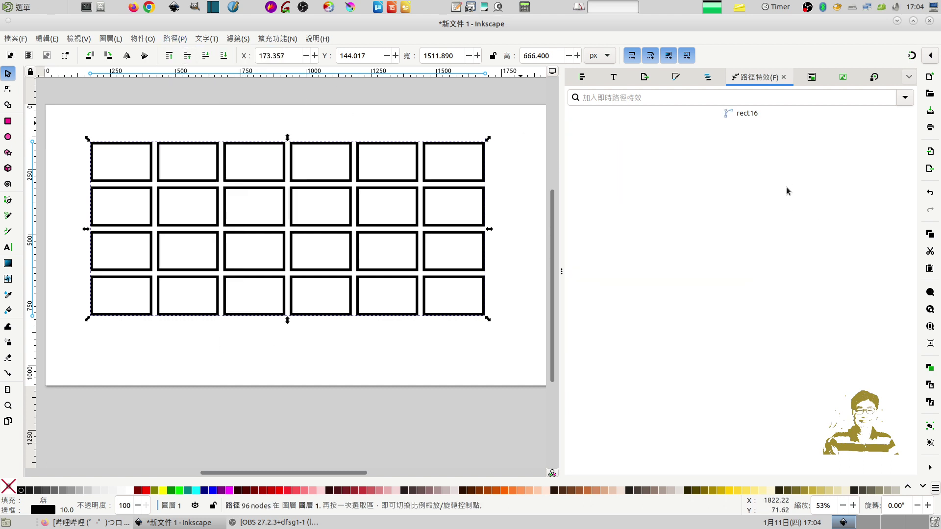
click(390, 128)
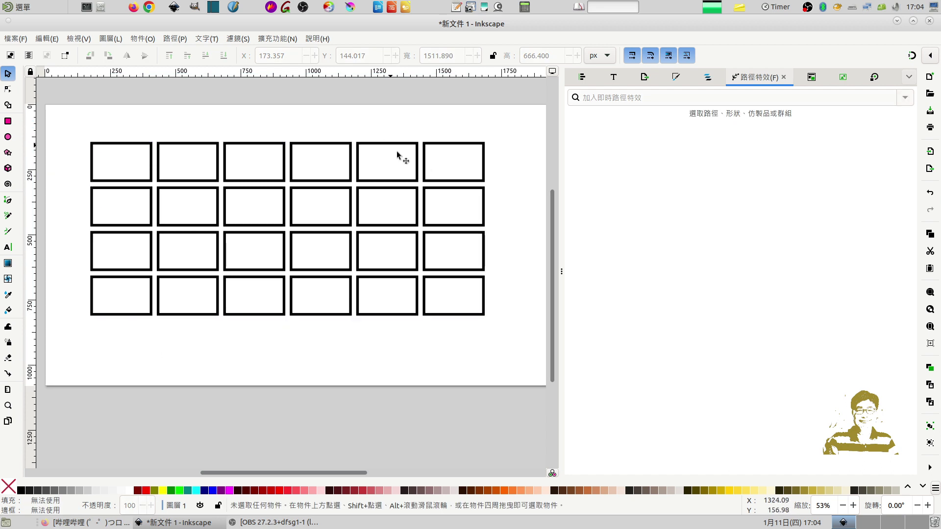
click(419, 168)
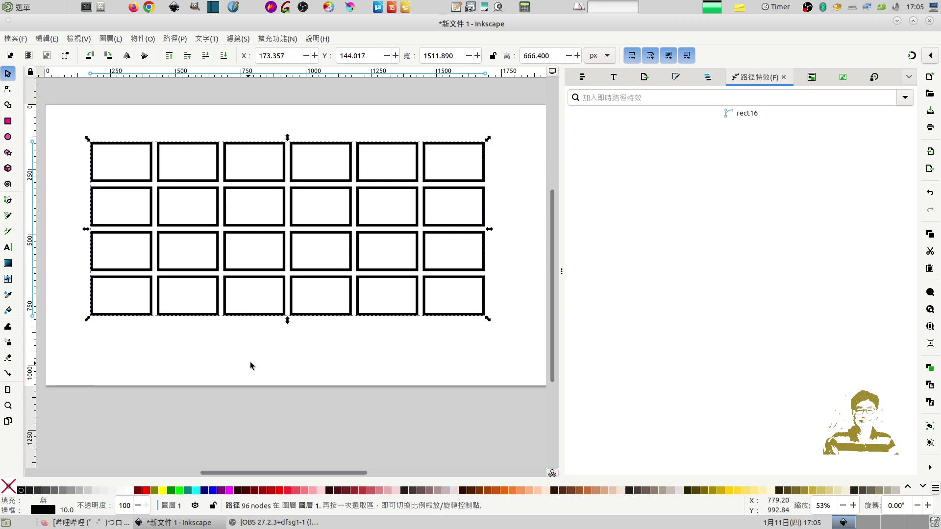
- Select the 96-node grid path and show its Fill and Stroke settings, with fill at none
click(279, 199)
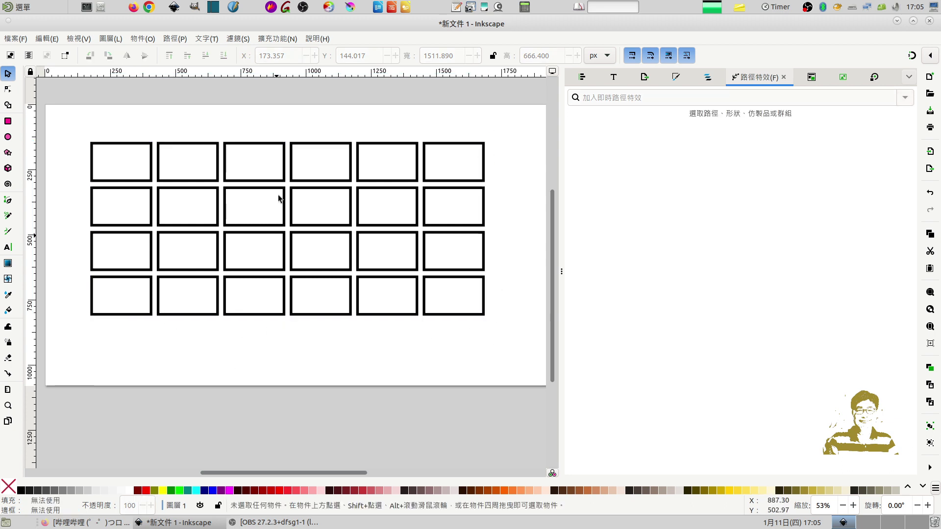
click(288, 162)
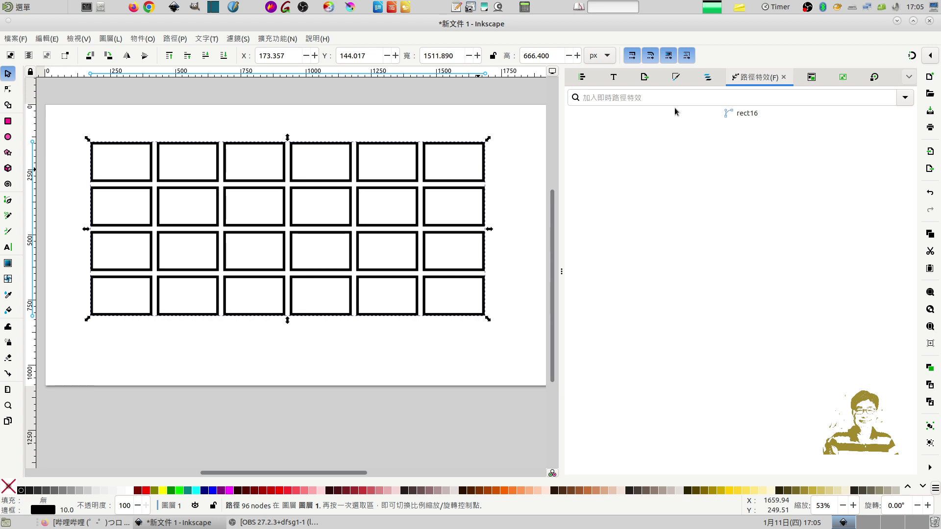
click(676, 77)
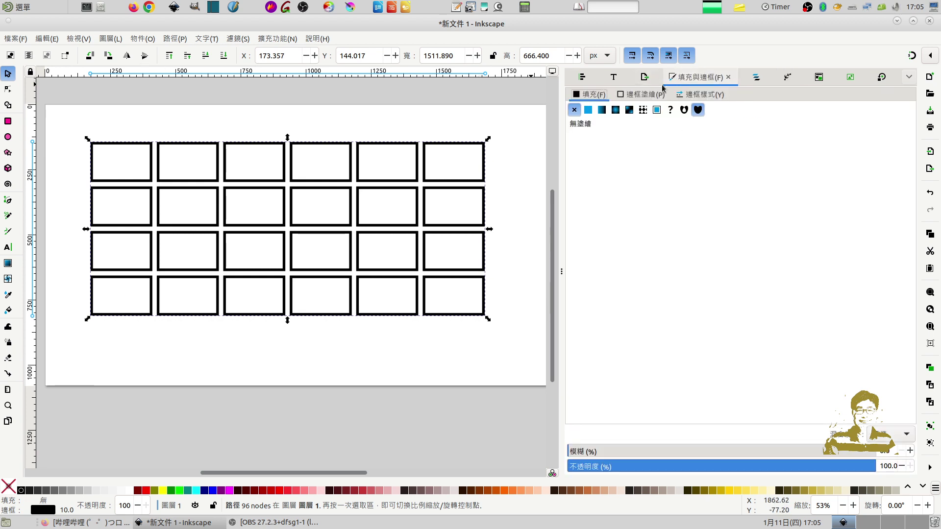
click(143, 39)
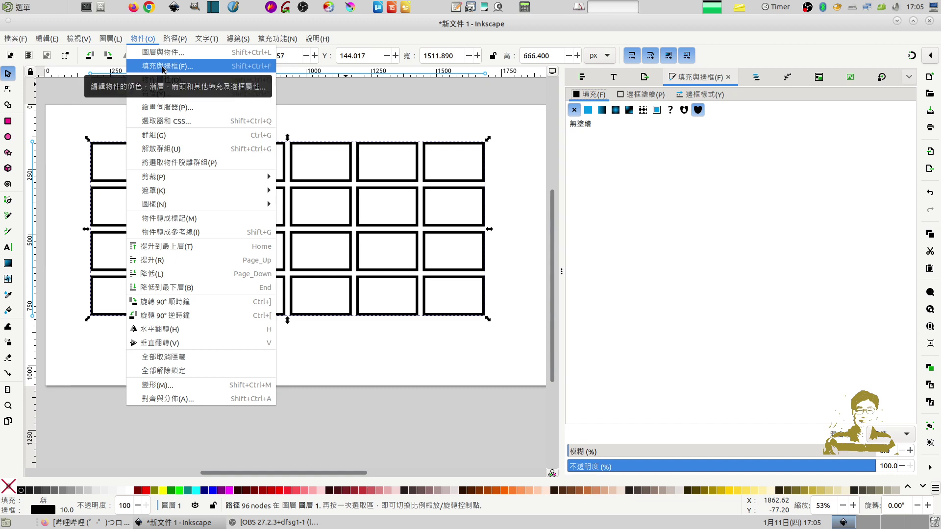
click(697, 83)
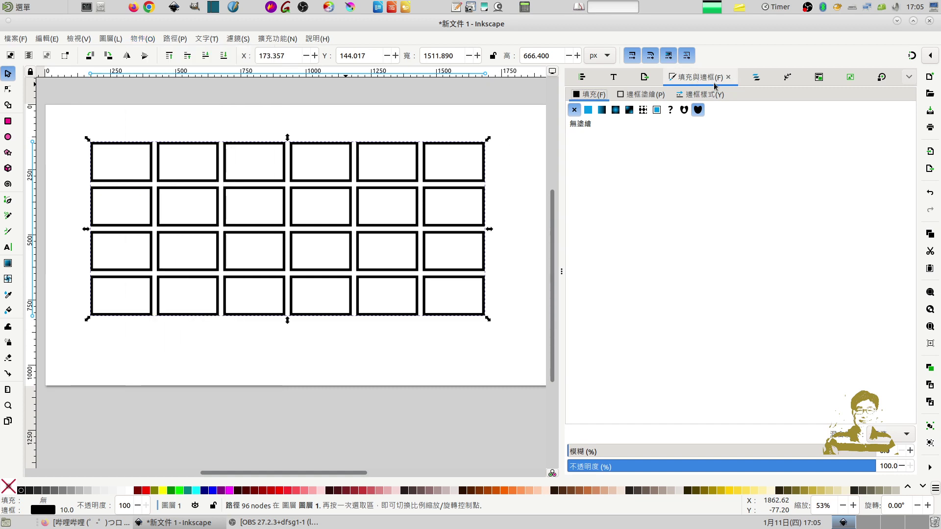
click(909, 77)
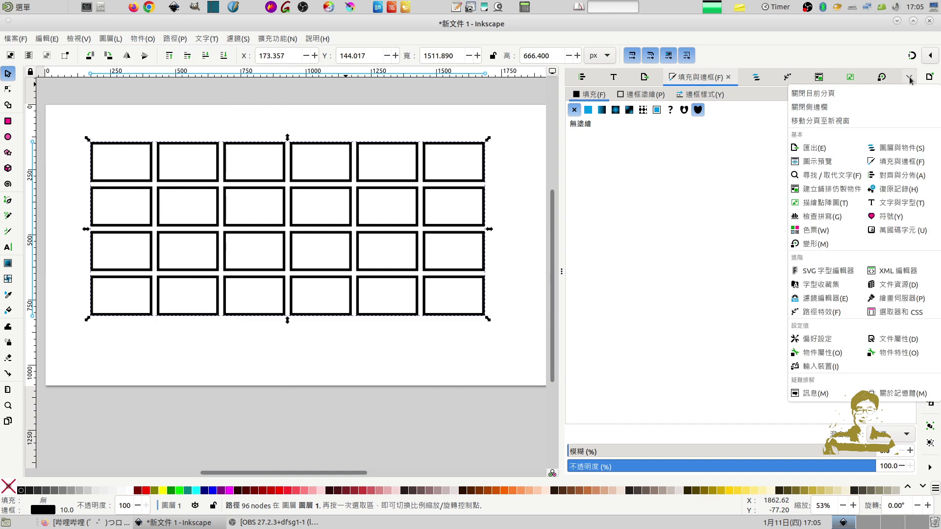
click(909, 76)
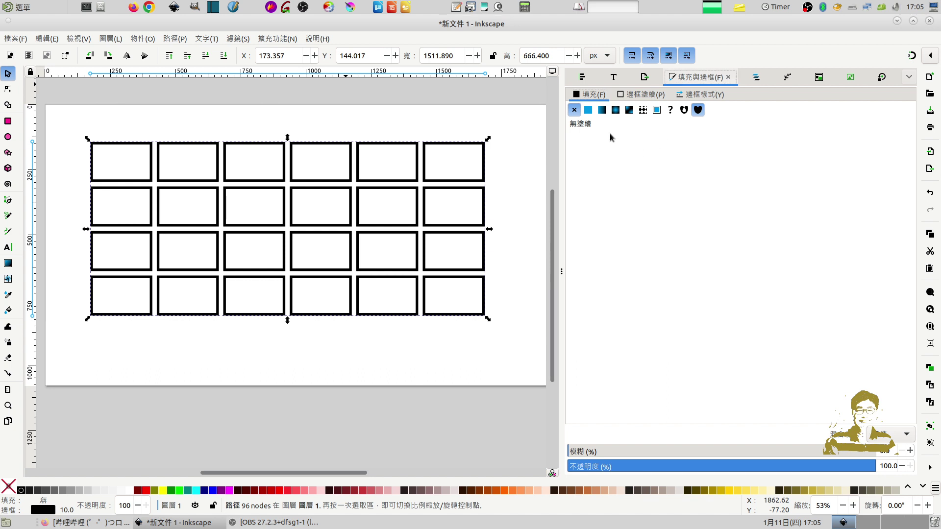
- Fill the grid with a radial gradient: red first stop, white second stop
click(615, 109)
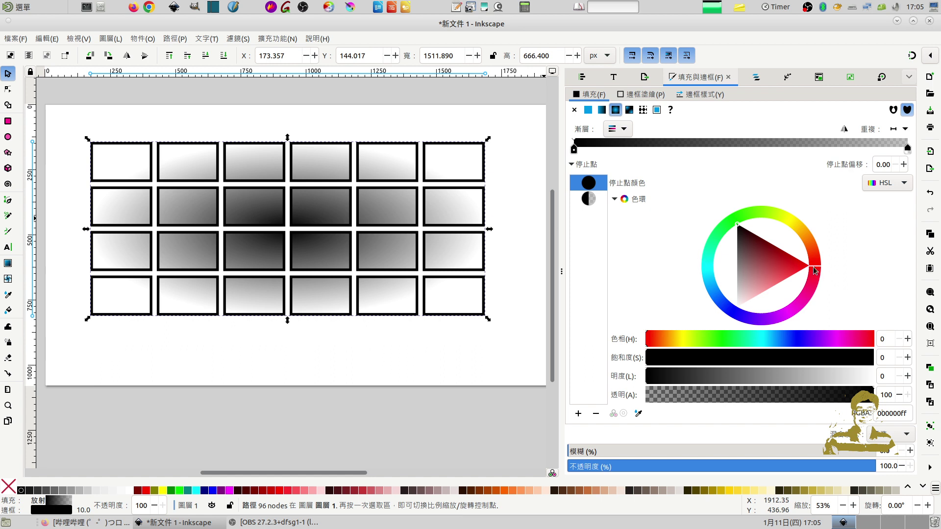
drag(817, 260, 816, 263)
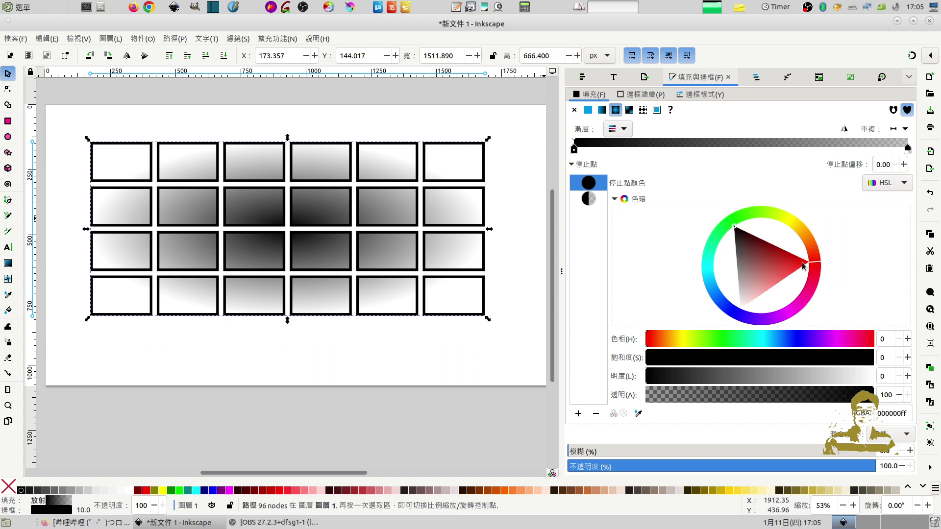
click(803, 266)
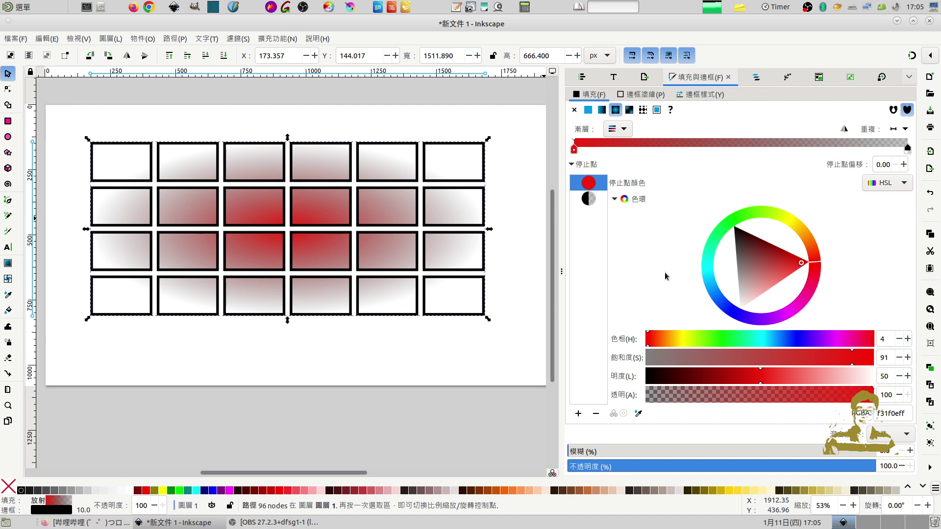
click(588, 199)
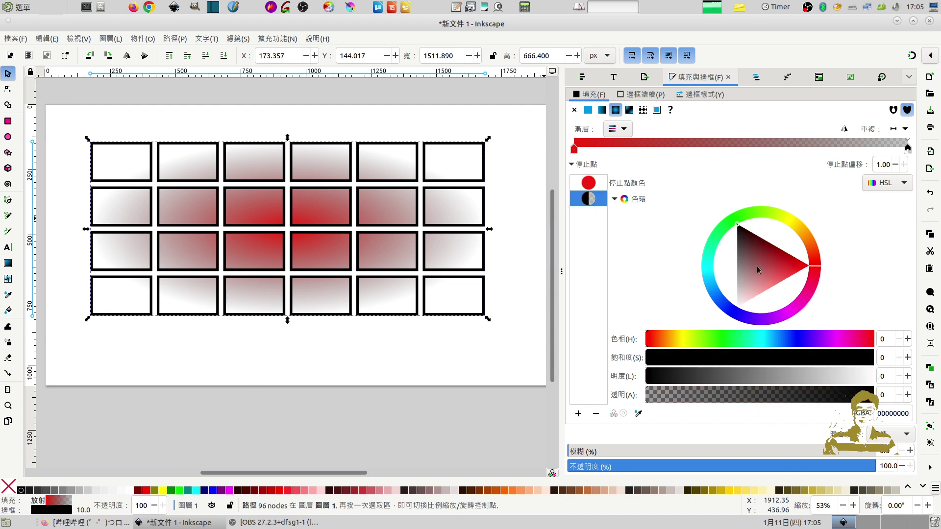
drag(782, 274, 732, 311)
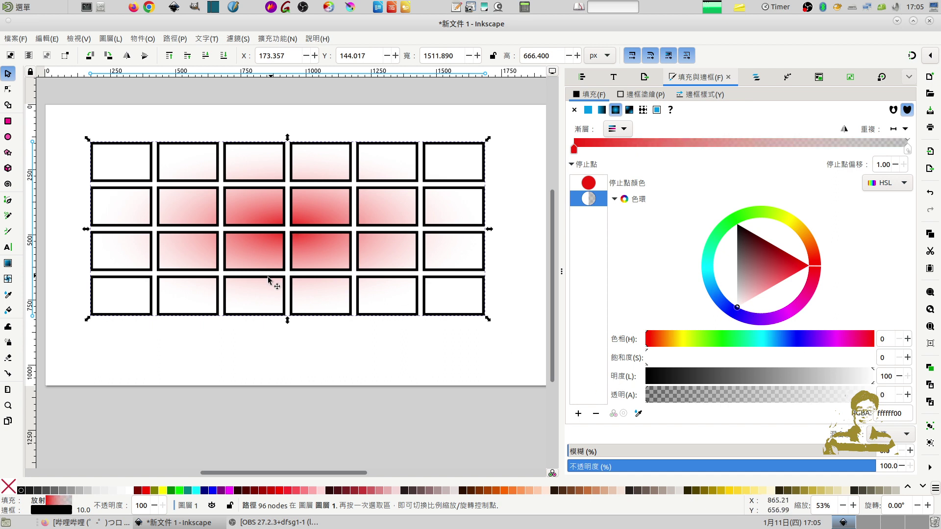
click(8, 263)
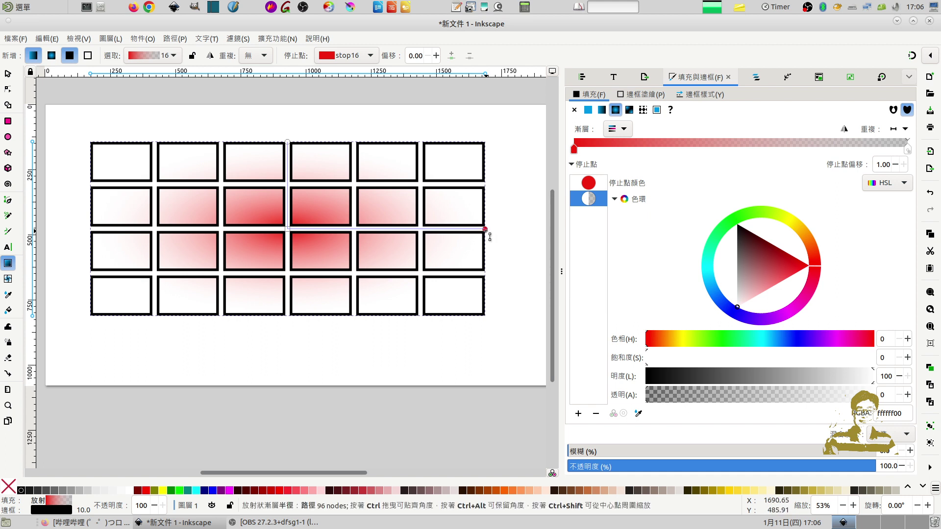
- Redraw the red radial gradient starting from the top-left tile and widen it across more tiles
drag(485, 228, 445, 230)
drag(450, 236, 432, 236)
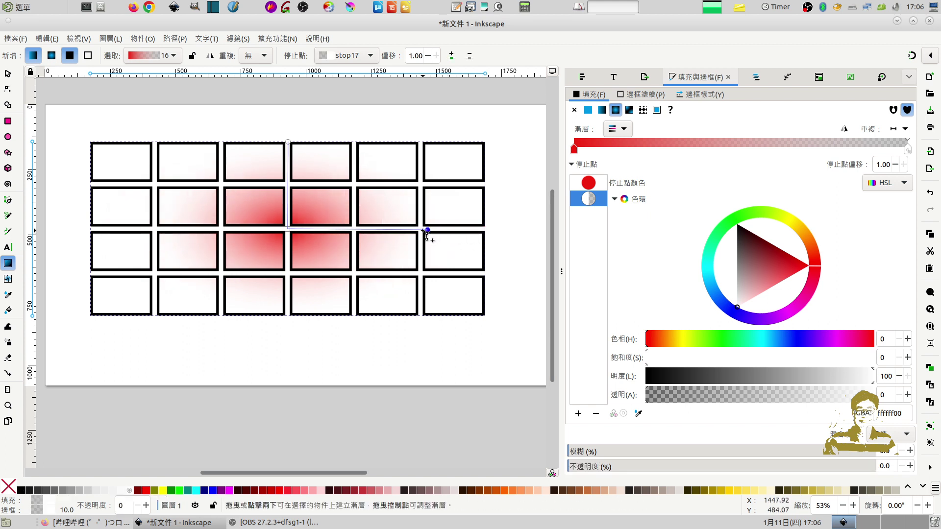
click(287, 229)
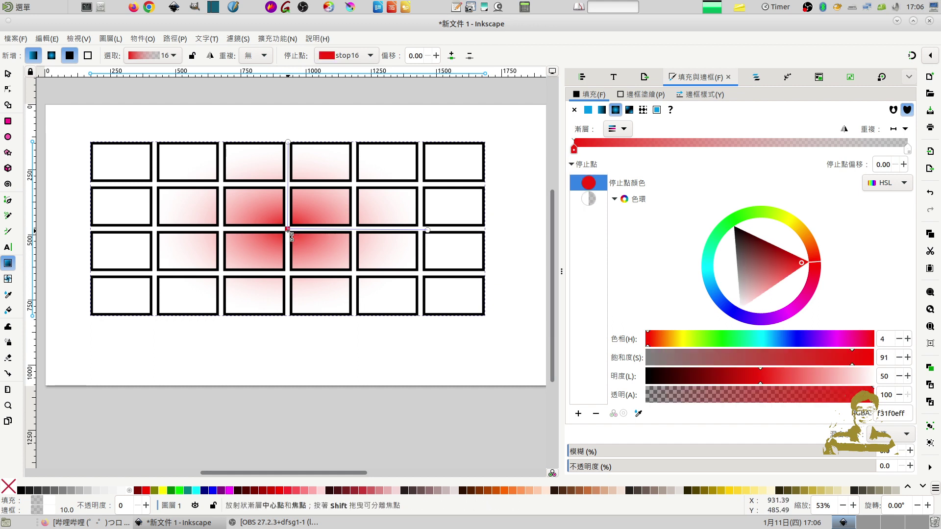
drag(119, 163, 259, 163)
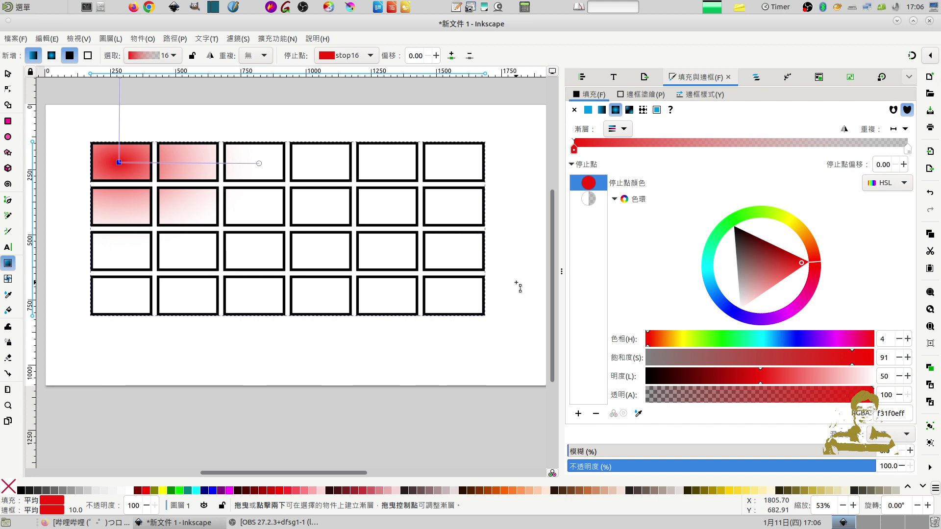
ctrl+scroll(523, 285, down, 1)
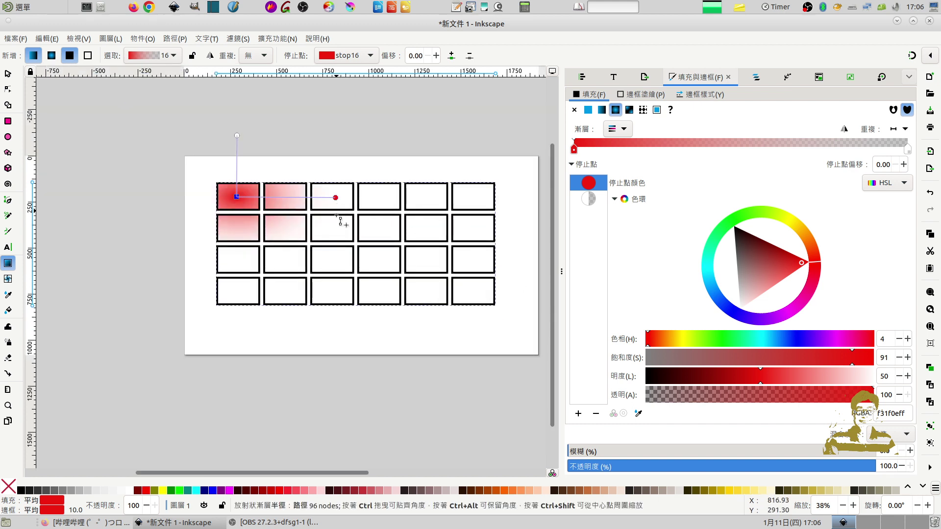
drag(336, 198, 518, 254)
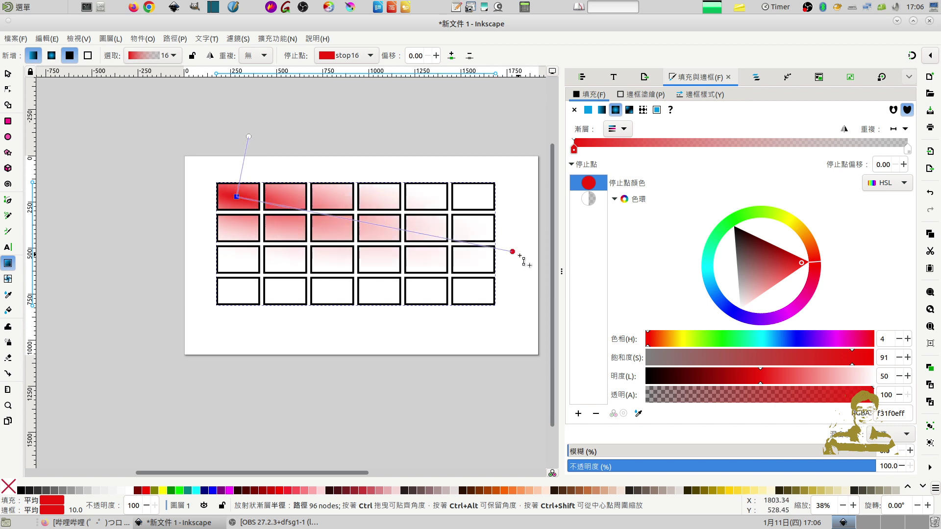
- Adjust the gradient's radius handles so red fades right and down, leaving the bottom row nearly white
click(518, 254)
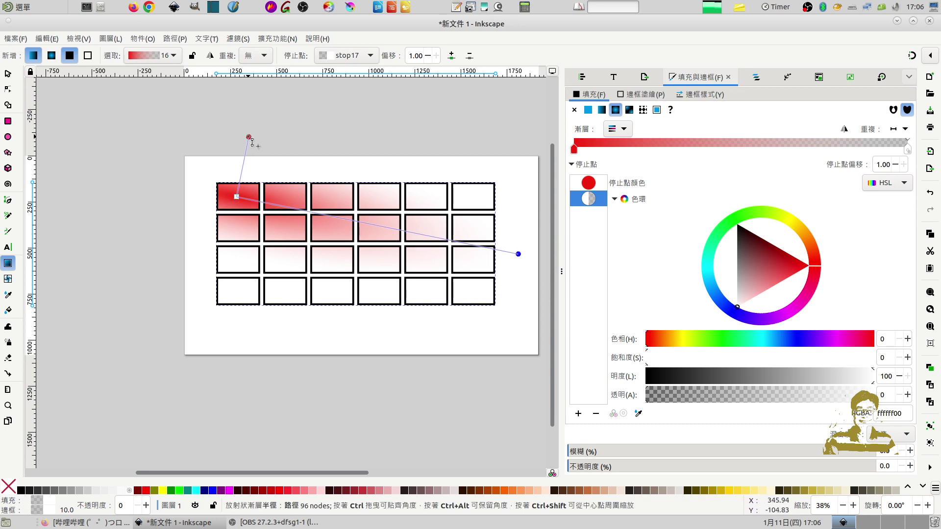
drag(249, 136, 255, 120)
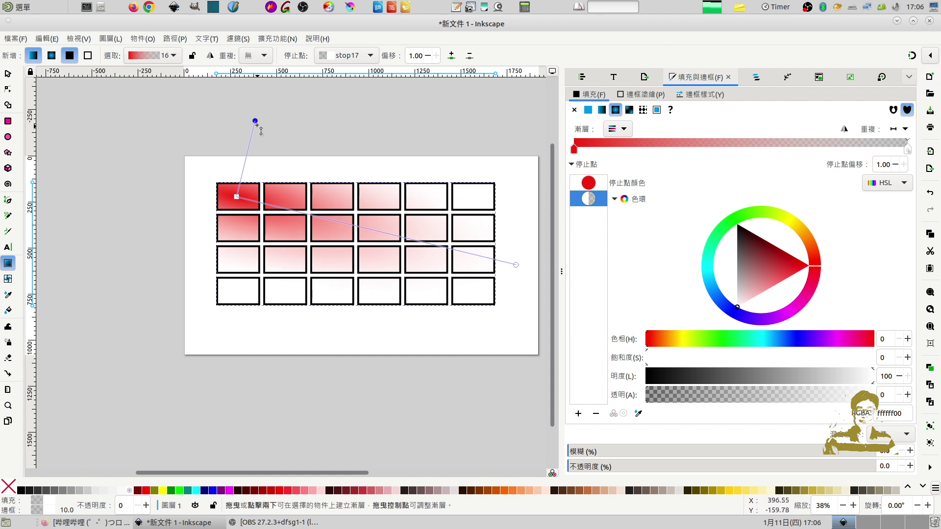
drag(256, 122, 264, 104)
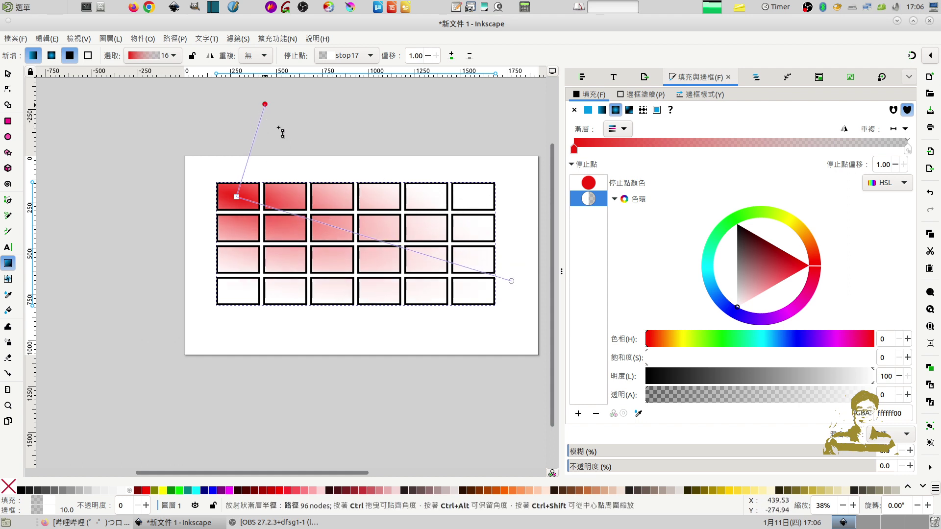
drag(509, 278, 516, 242)
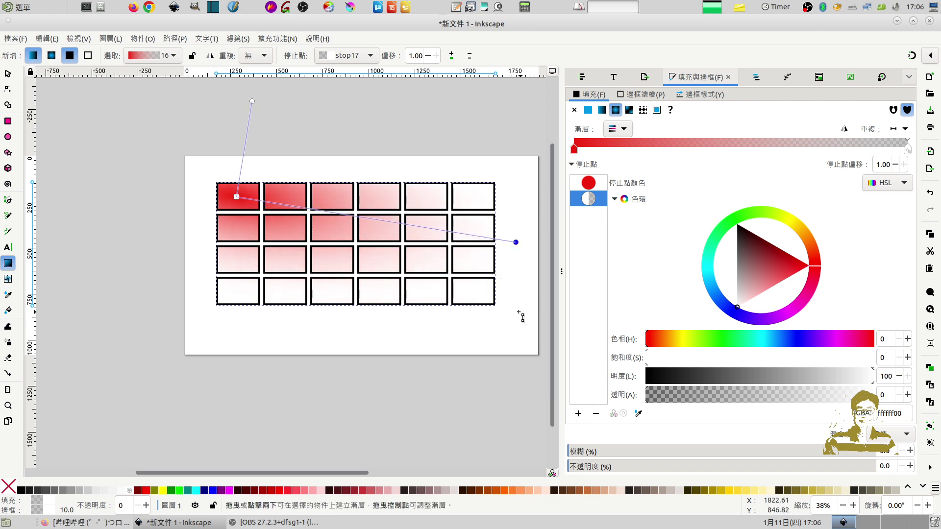
ctrl+scroll(518, 316, down, 1)
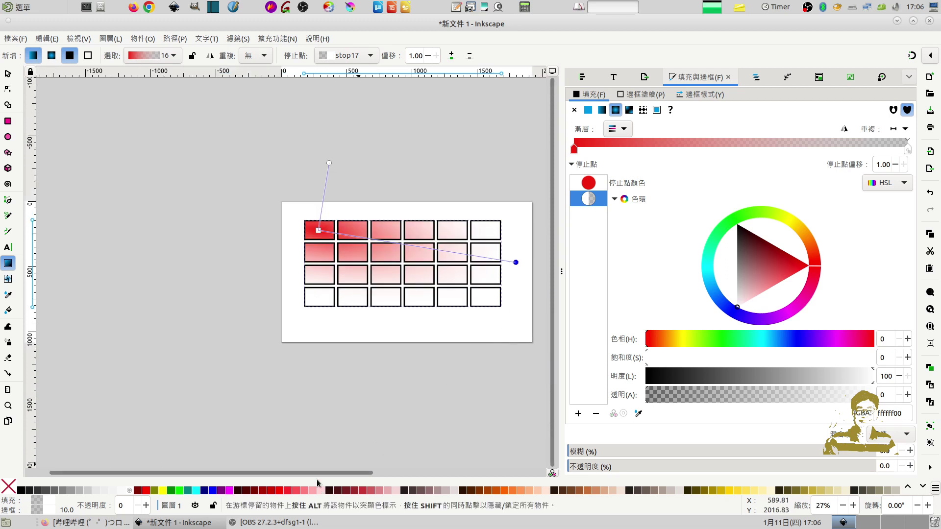
drag(326, 474, 407, 474)
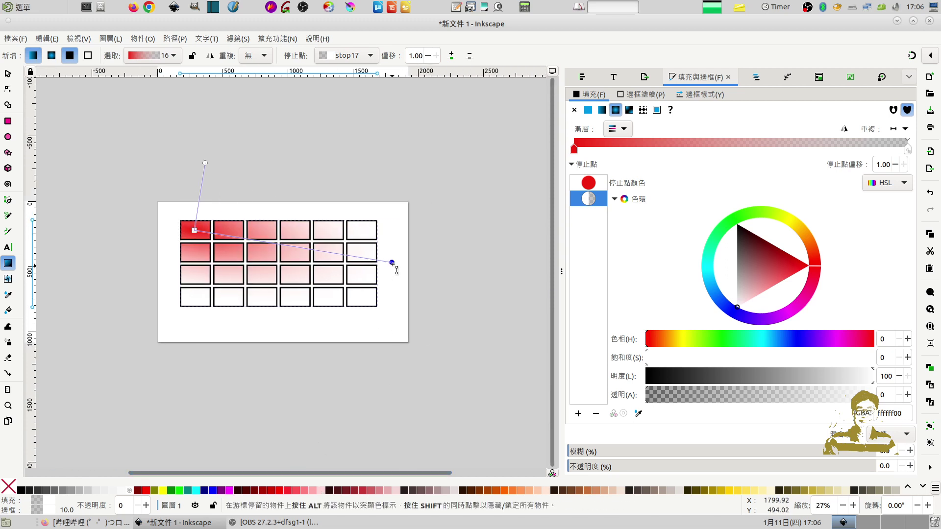
drag(467, 273, 474, 273)
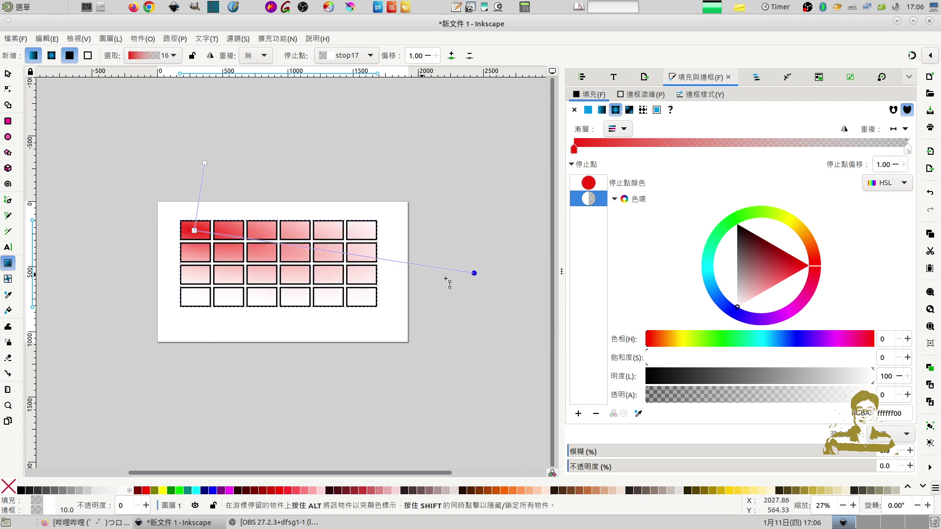
drag(473, 273, 469, 264)
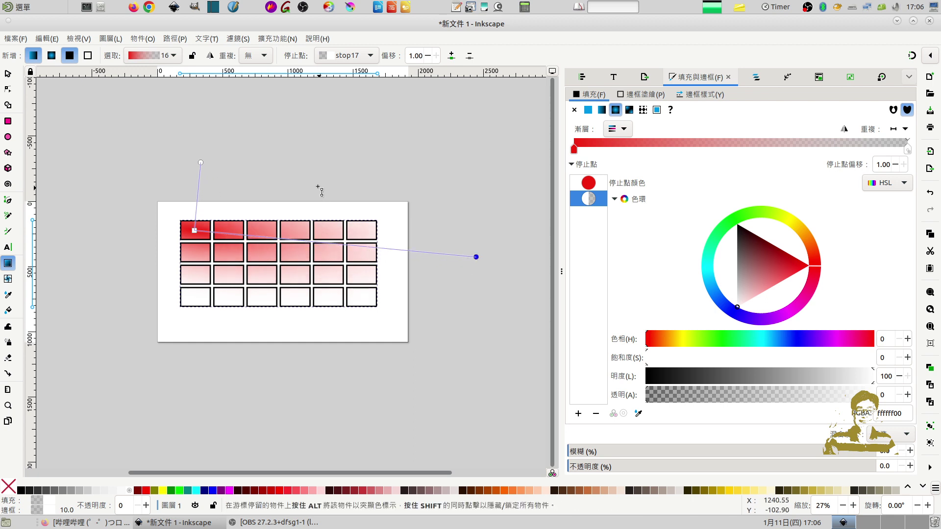
click(7, 73)
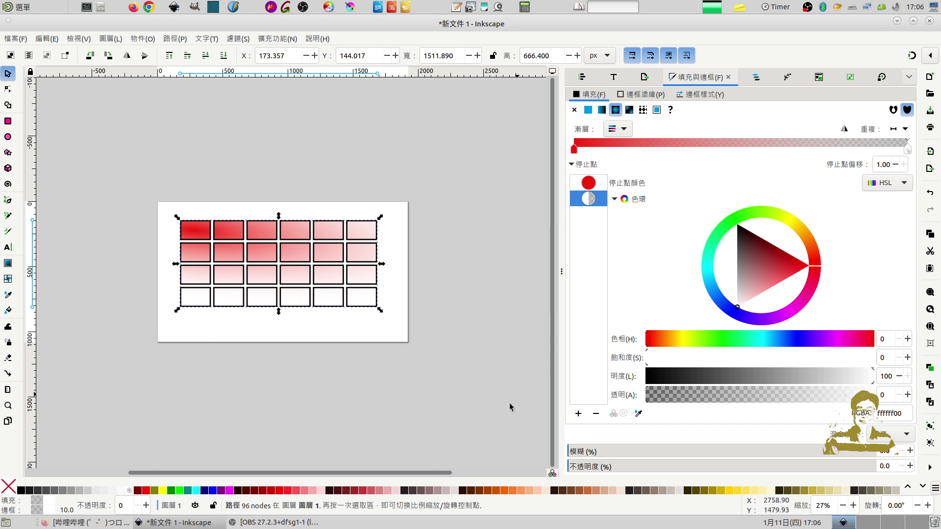
- Duplicate the gradient-filled grid and select the top copy
click(372, 304)
key(ctrl)
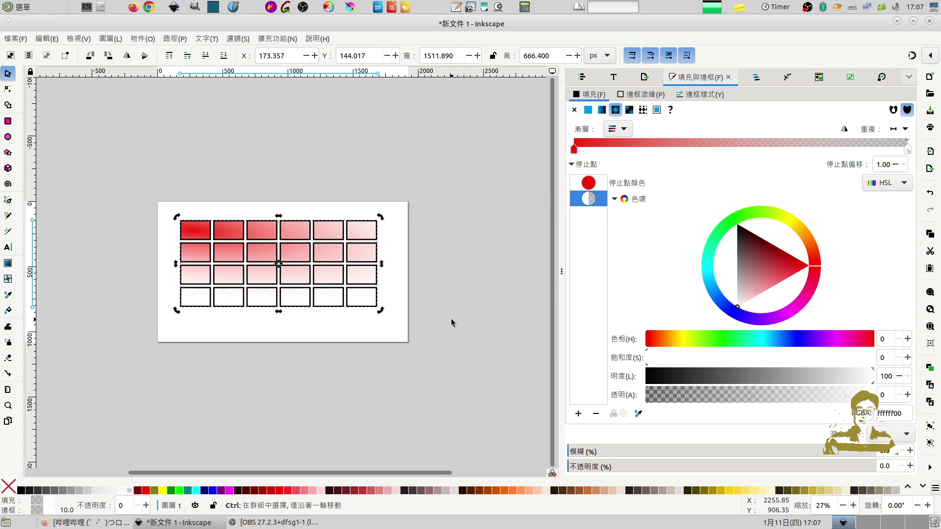
key(ctrl+k)
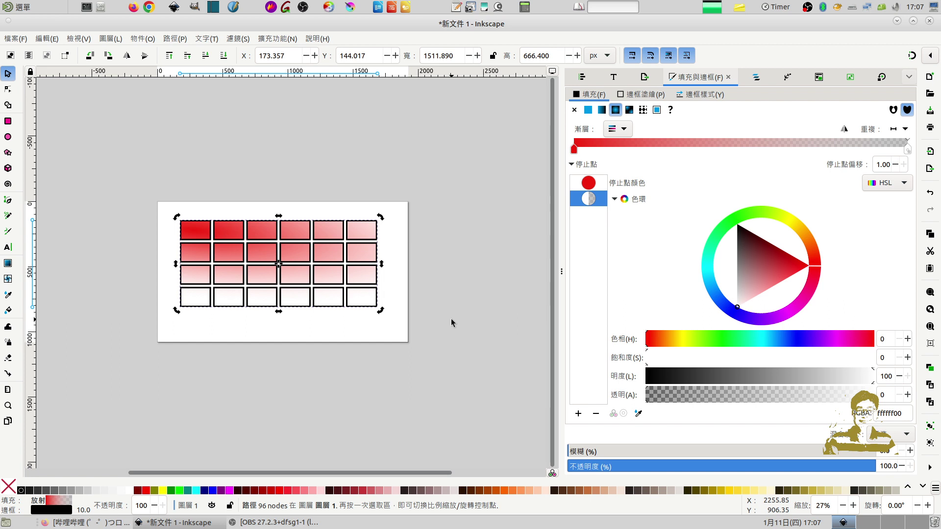
key(Escape)
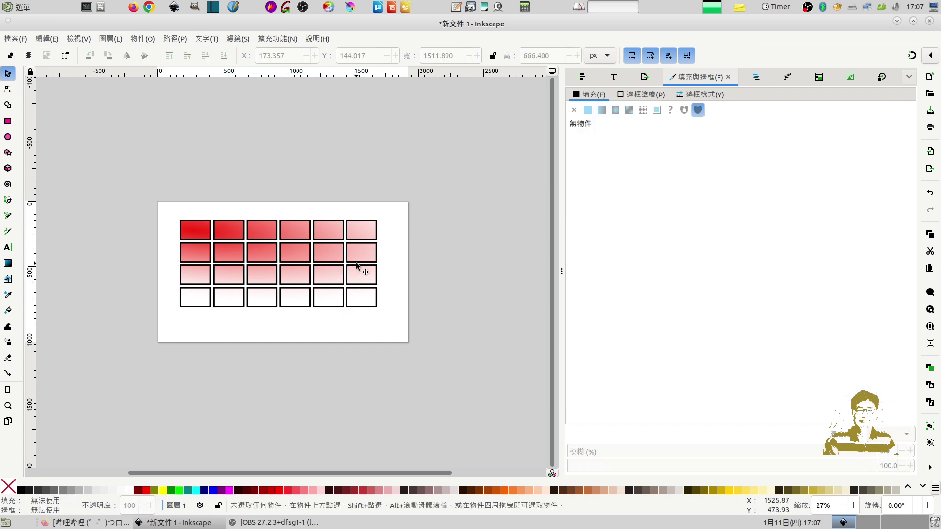
click(357, 261)
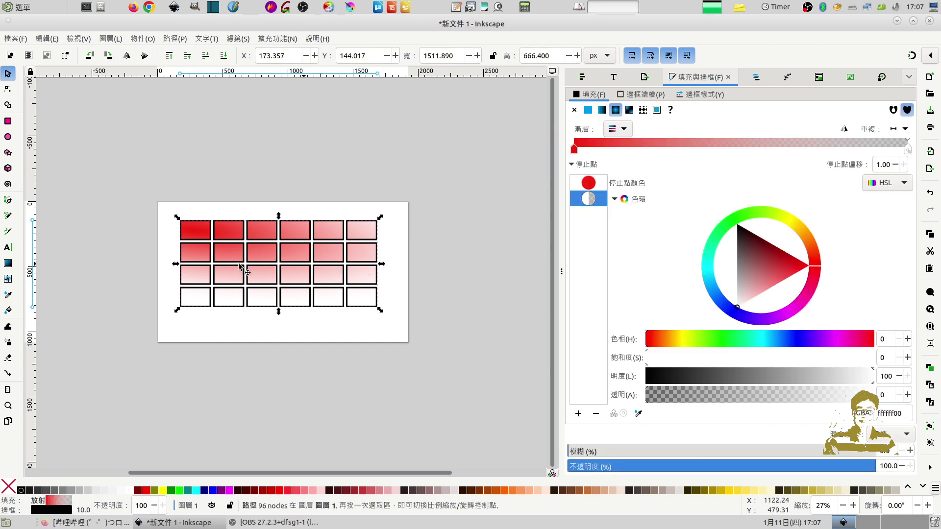
- Move the copy's gradient centre to the bottom-right tile and make it yellow
click(7, 263)
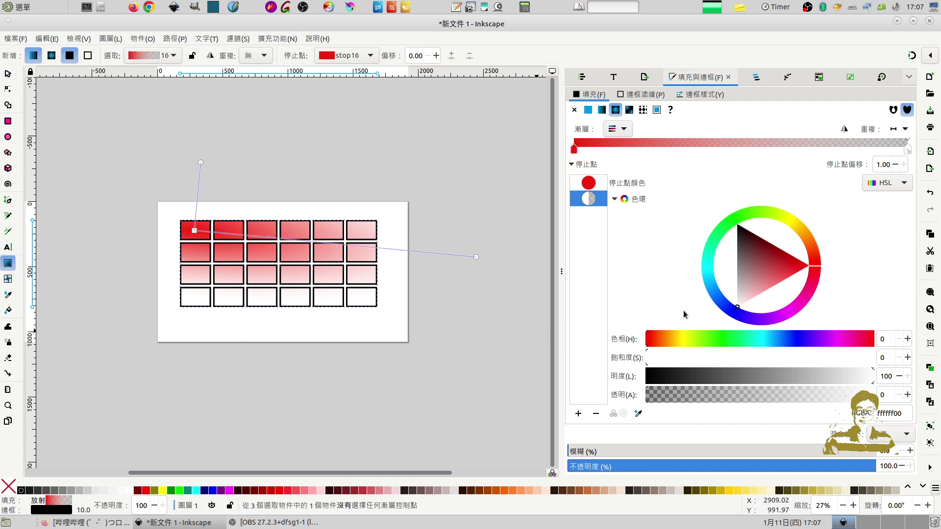
click(591, 185)
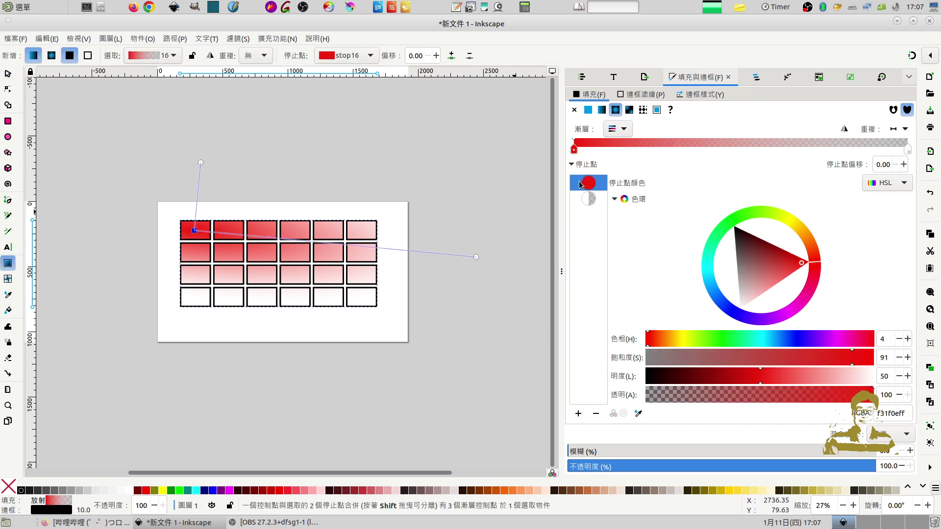
click(195, 230)
click(356, 297)
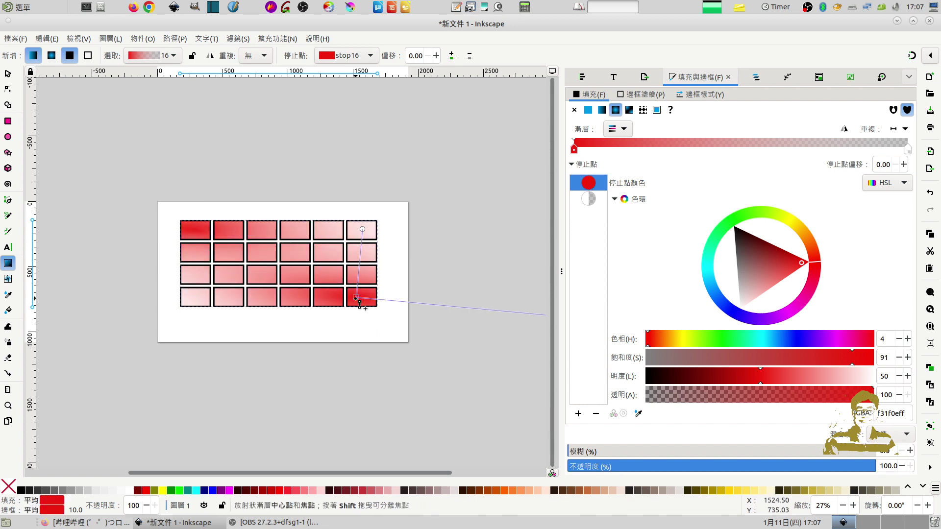
click(790, 219)
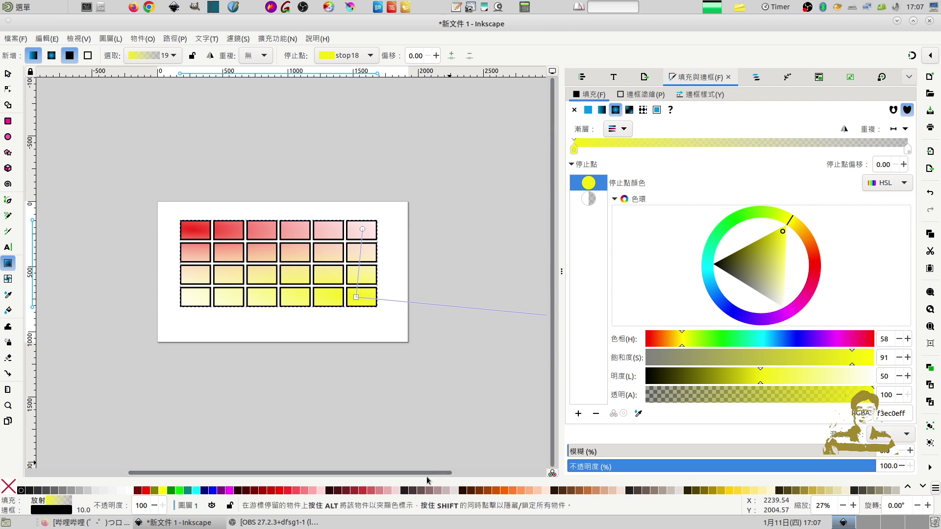
- Drag the yellow gradient's radius handles so yellow spreads left and up across the lower three rows
drag(442, 473, 504, 461)
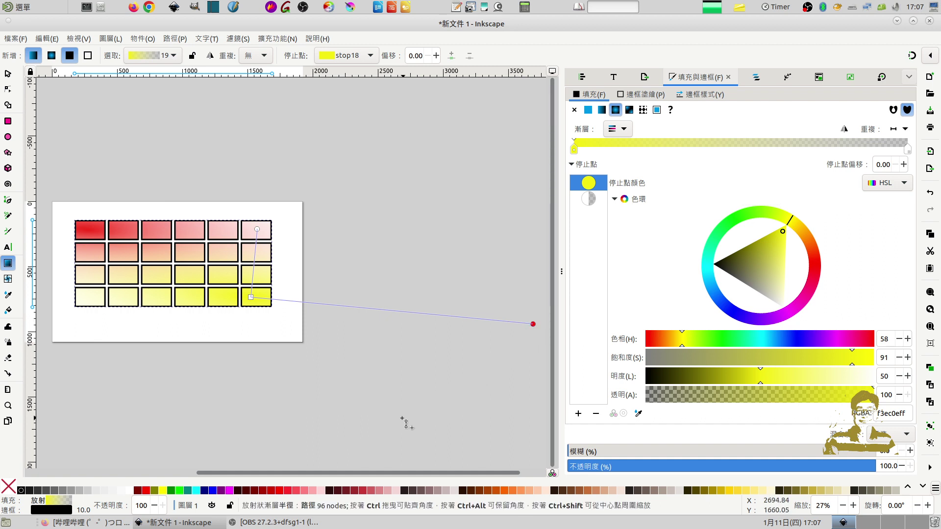
drag(533, 324, 402, 418)
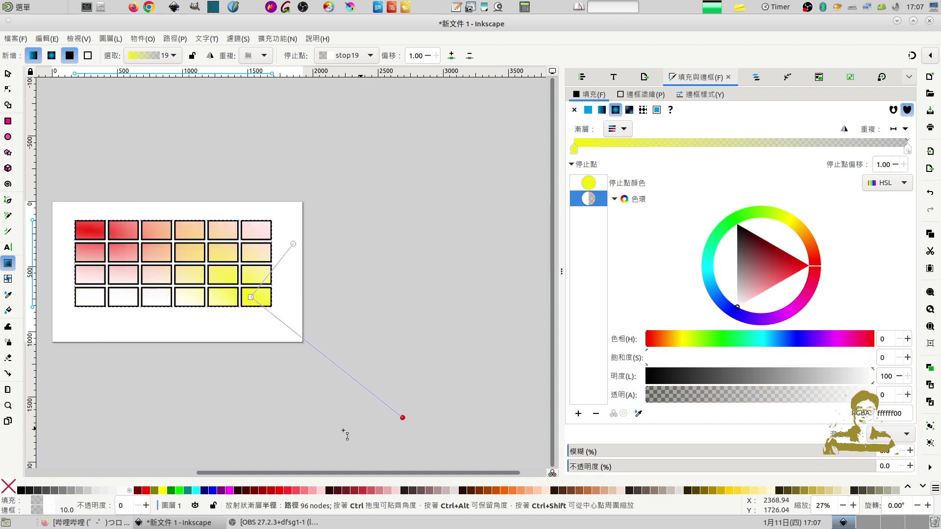
drag(152, 412, 145, 403)
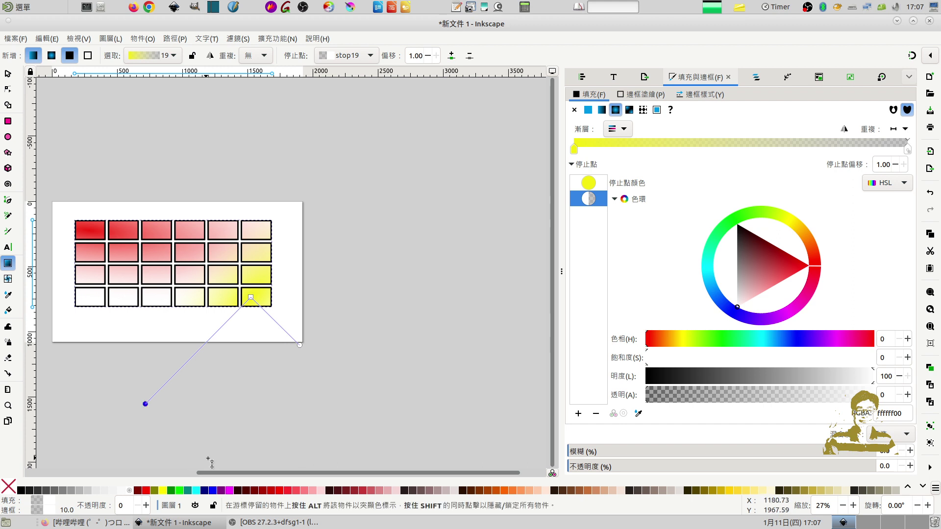
drag(212, 473, 170, 473)
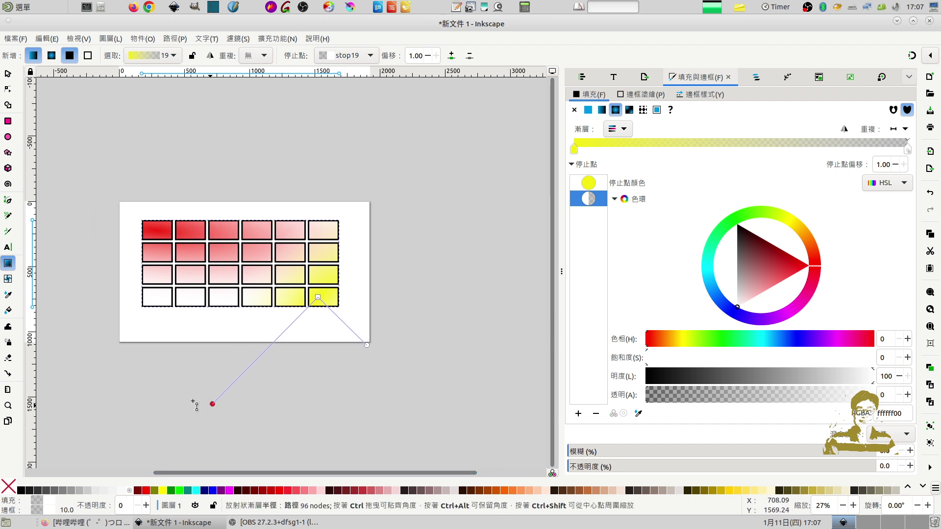
drag(93, 306, 91, 273)
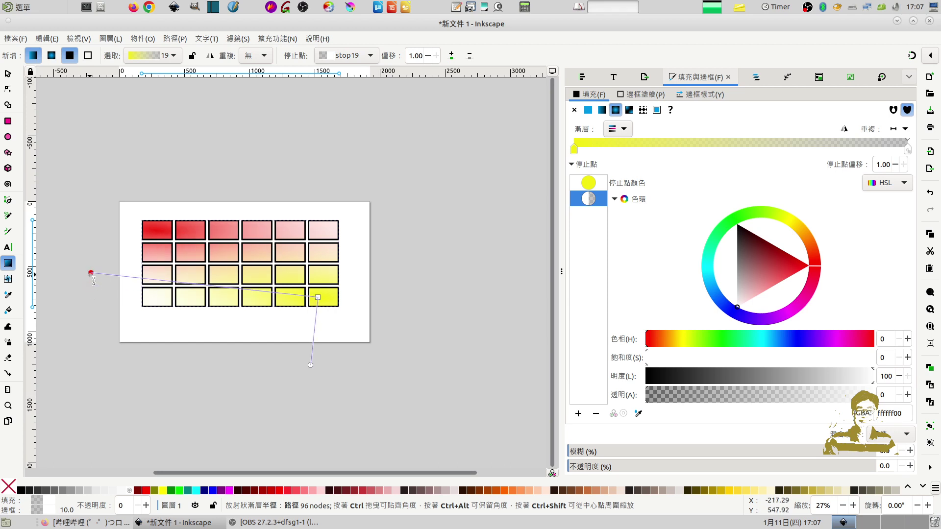
drag(91, 273, 91, 295)
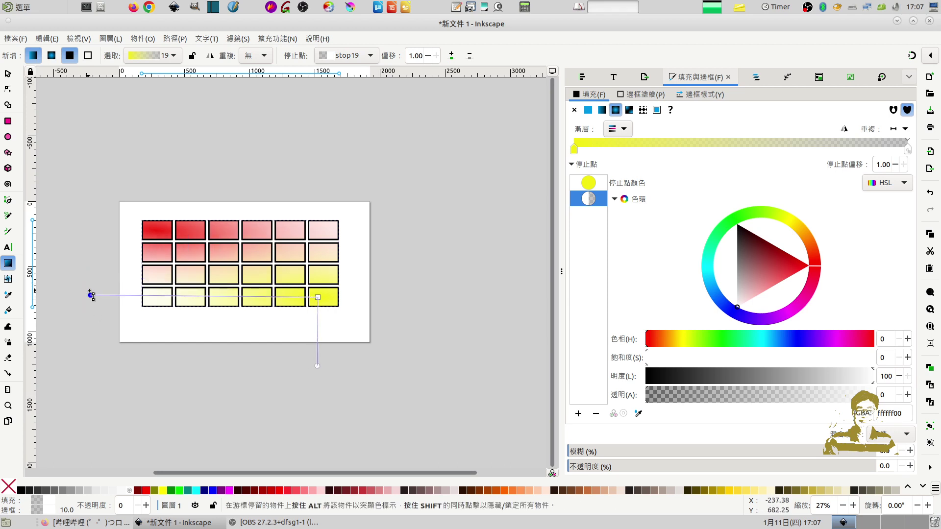
drag(78, 296, 49, 295)
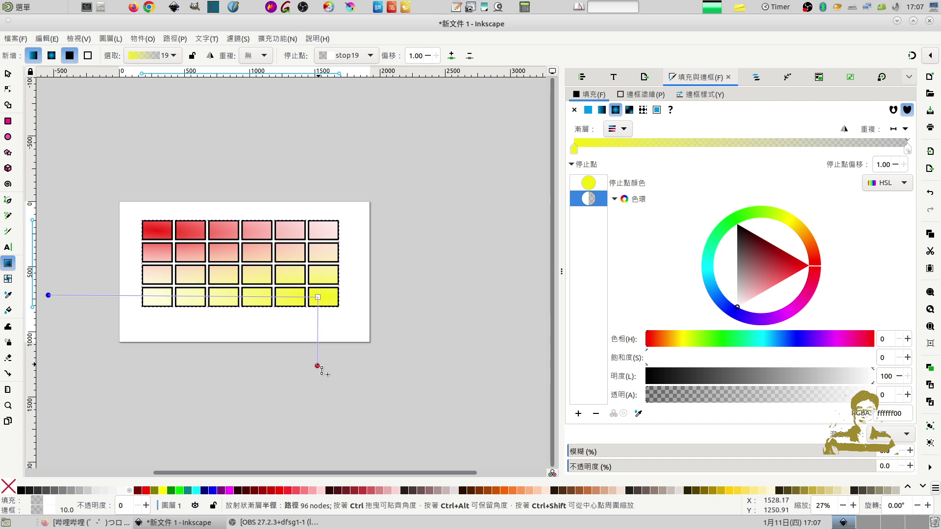
drag(317, 365, 317, 335)
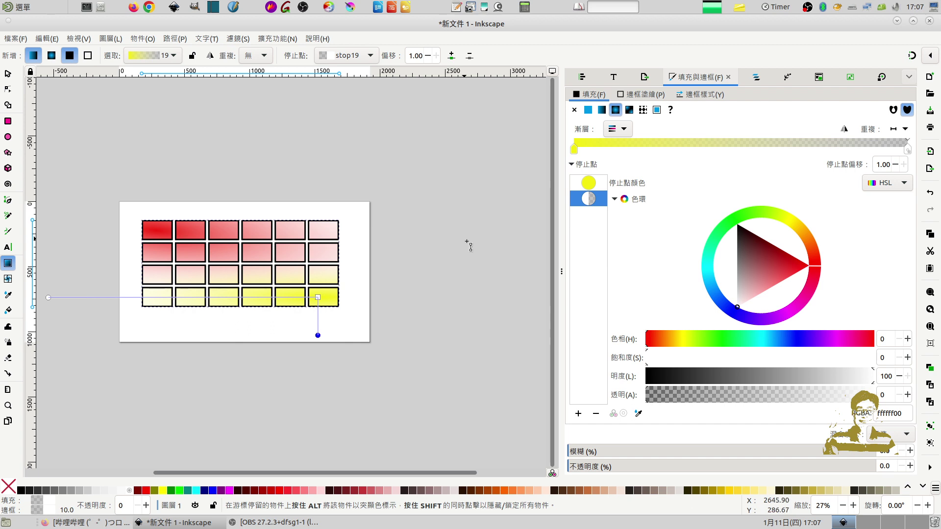
drag(48, 297, 50, 271)
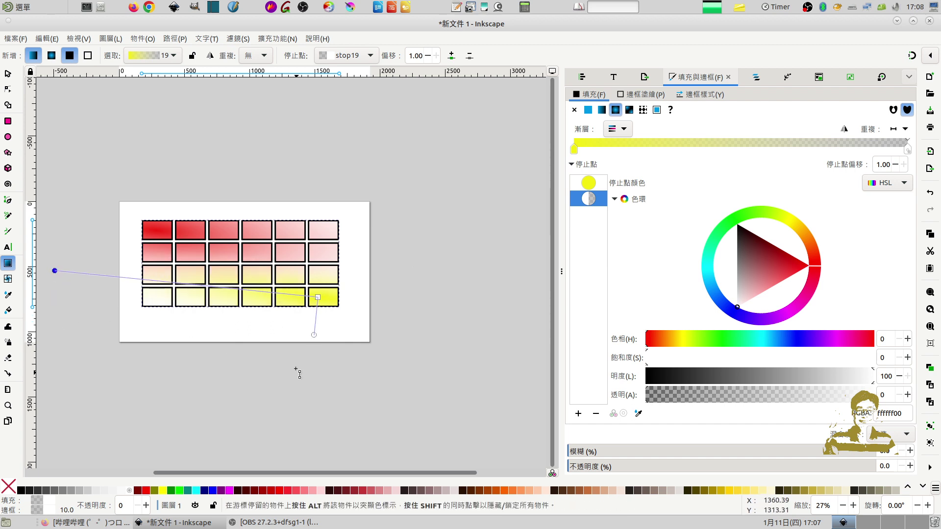
drag(314, 335, 309, 376)
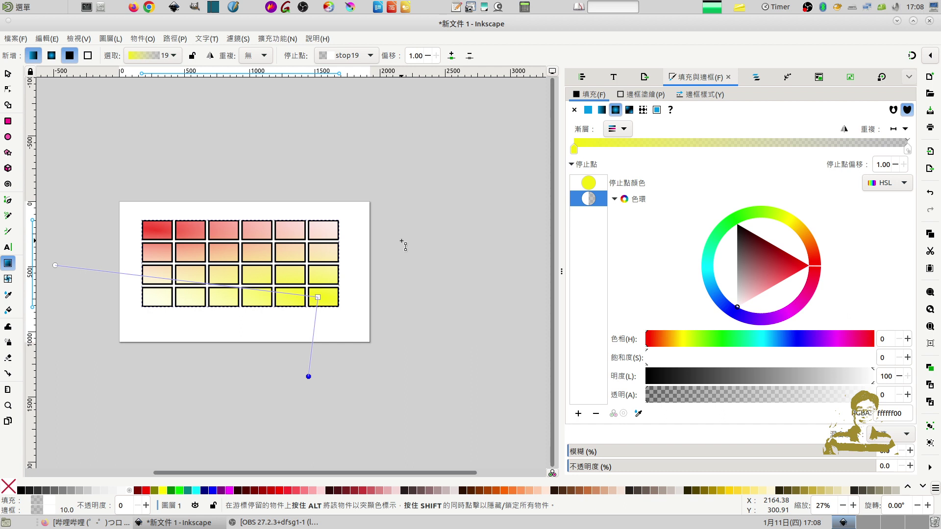
- Move the yellow grid back over the red grid, slightly offset, and select both grids
click(9, 74)
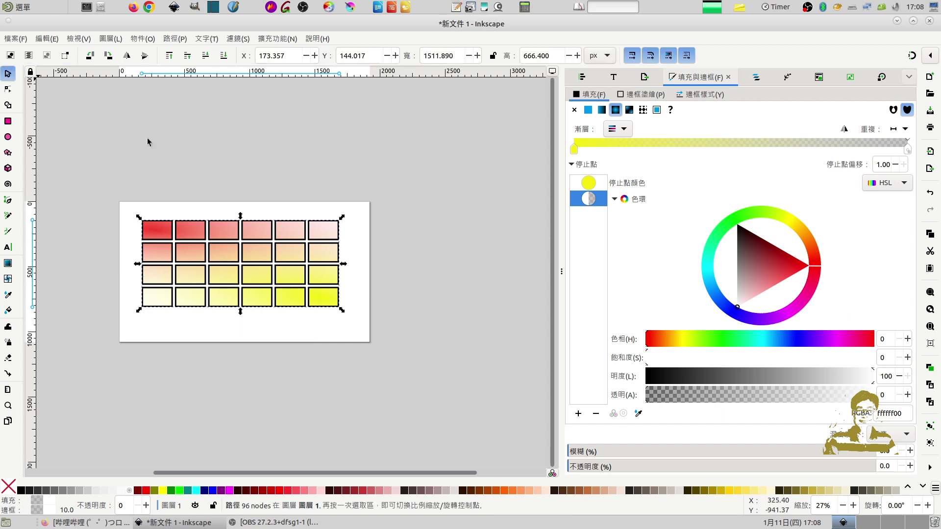
drag(321, 273, 333, 304)
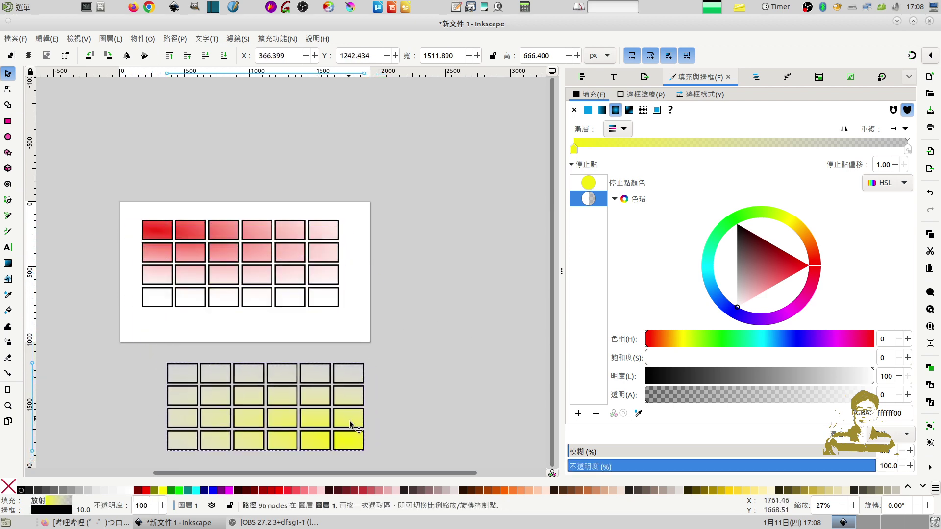
drag(333, 304, 363, 449)
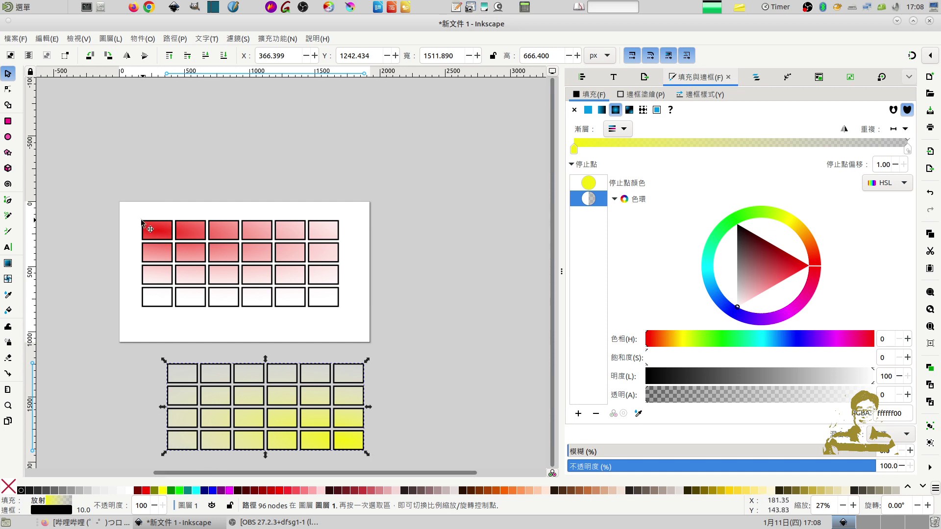
drag(345, 376, 325, 252)
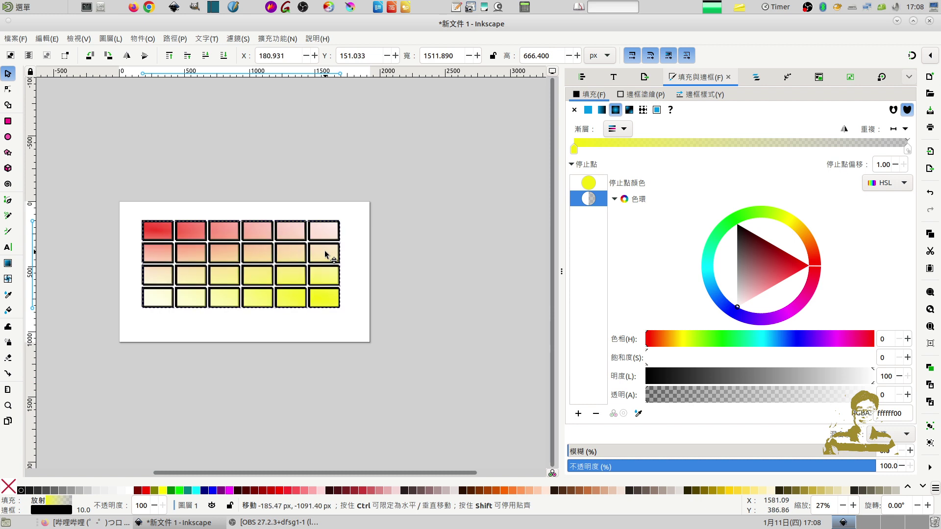
drag(324, 251, 324, 259)
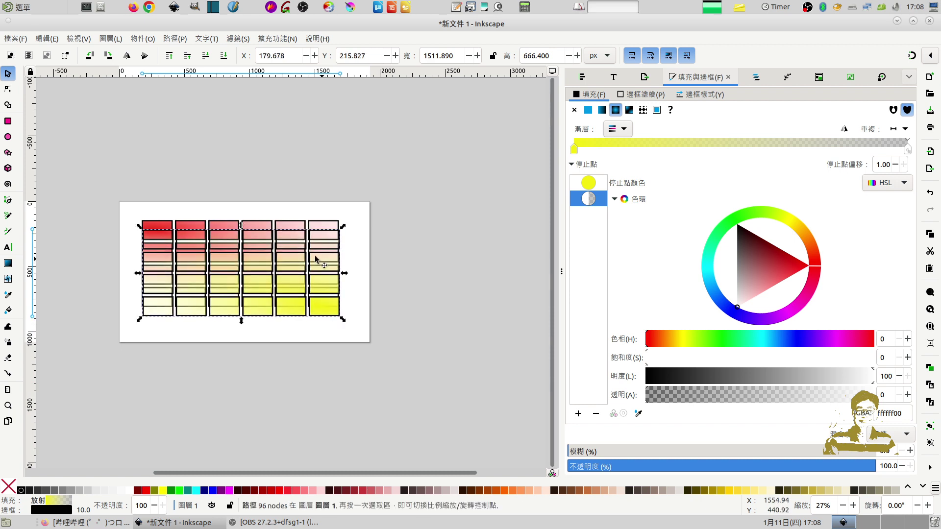
alt+click(199, 224)
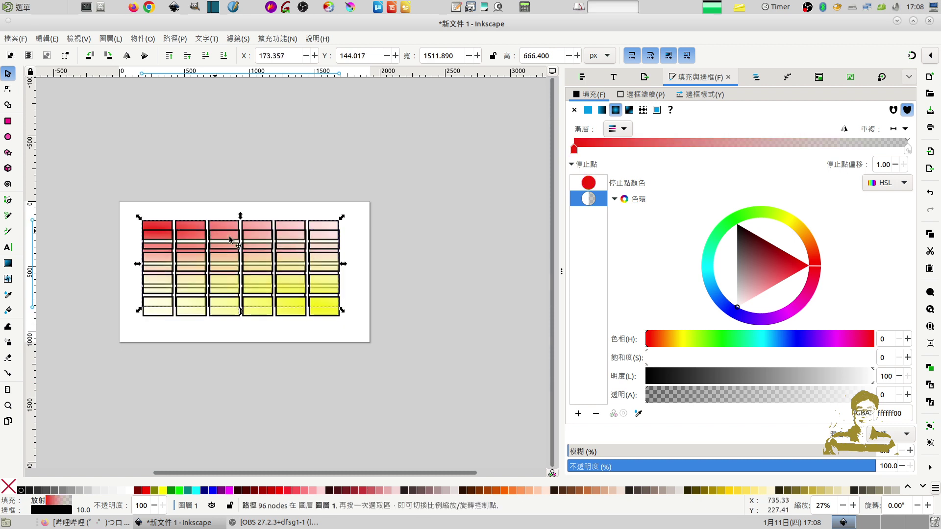
shift+click(336, 315)
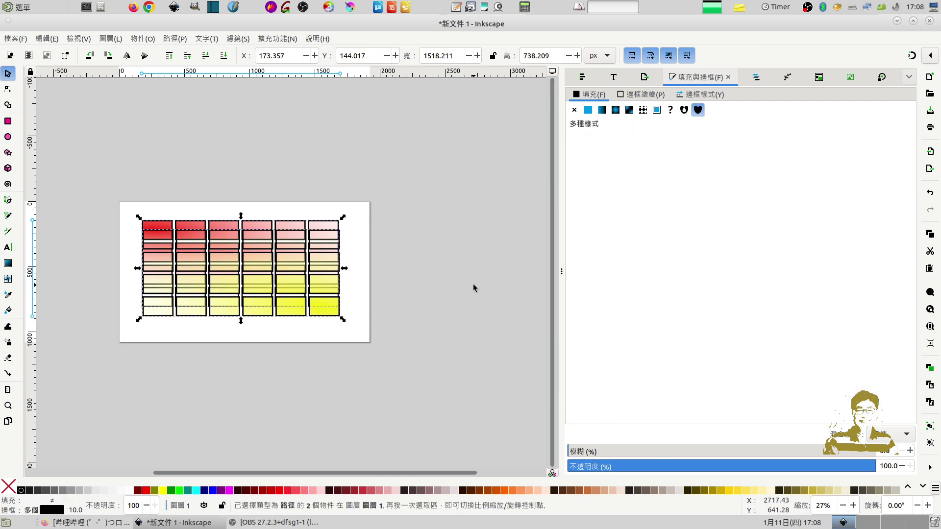
- Centre both grids on each other along the vertical and horizontal axes, then deselect
click(582, 77)
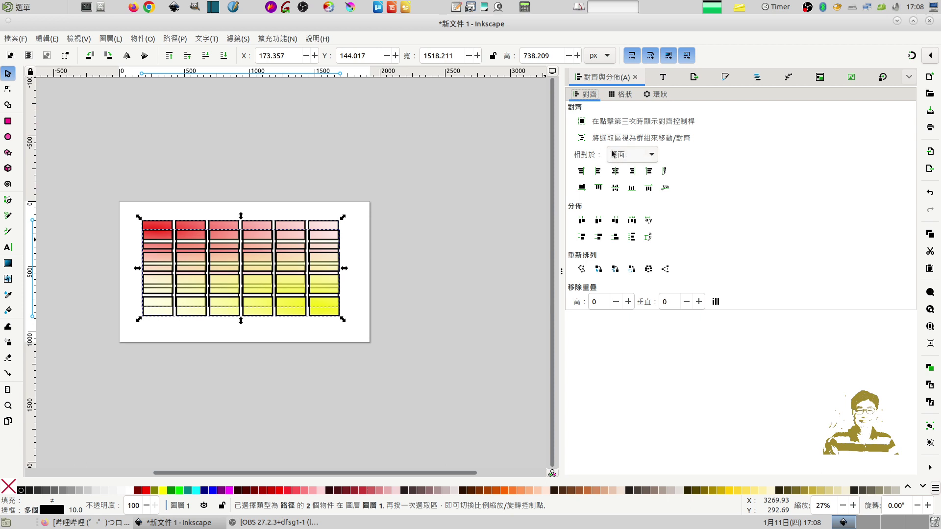
click(615, 171)
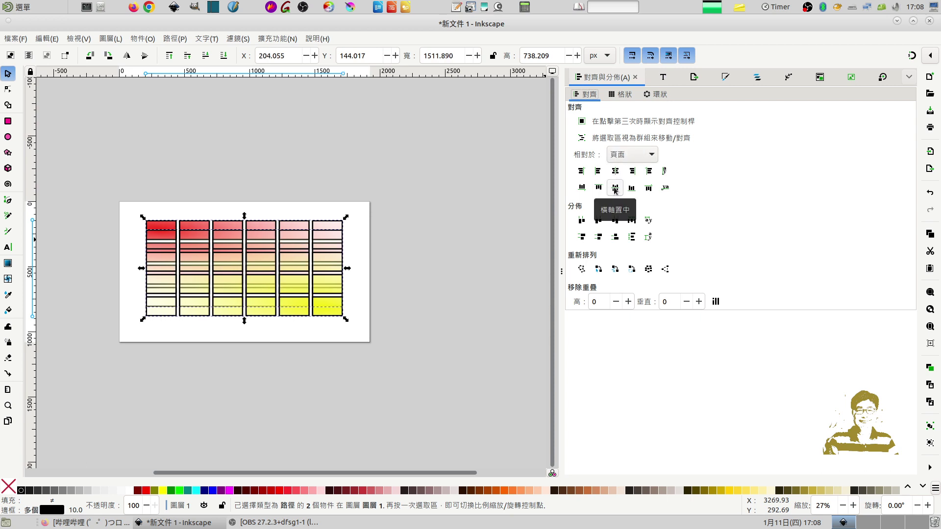
click(615, 189)
click(471, 228)
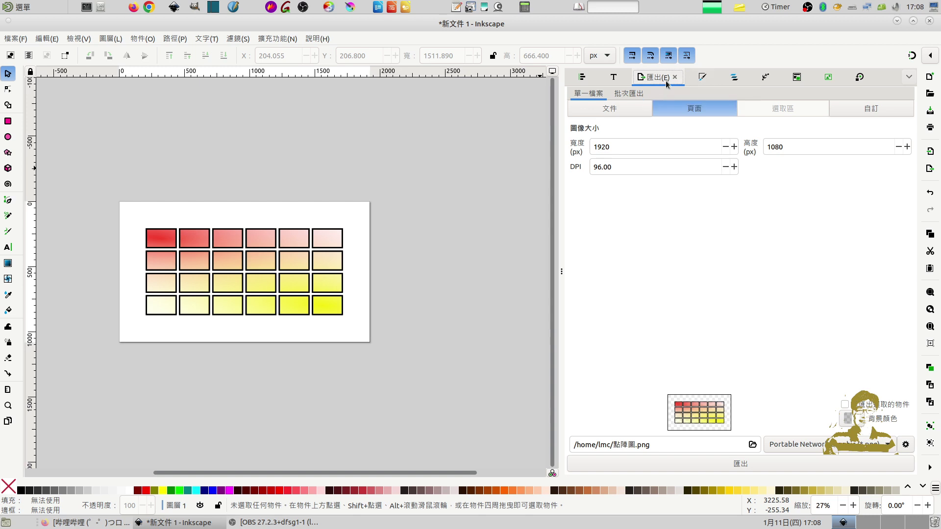
- Show the Fill and Stroke settings for the selected grid's radial gradient fill
click(709, 78)
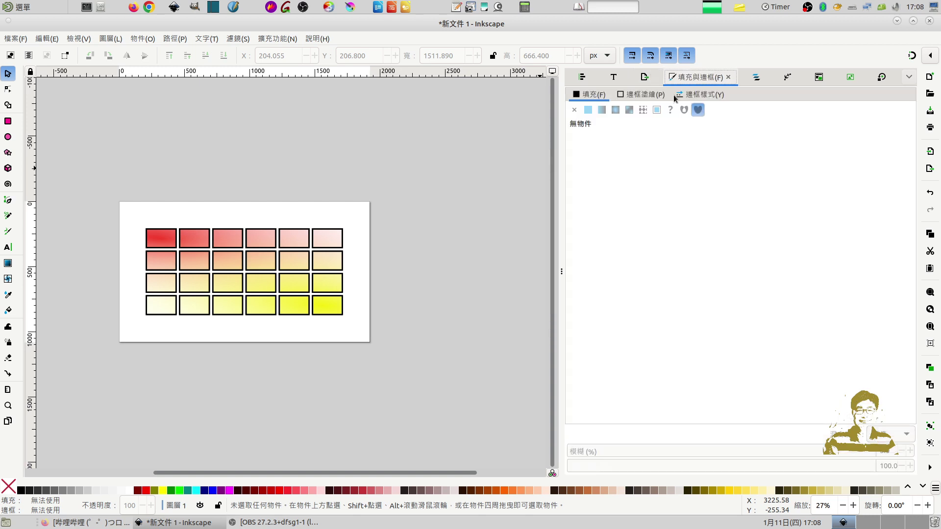
click(327, 254)
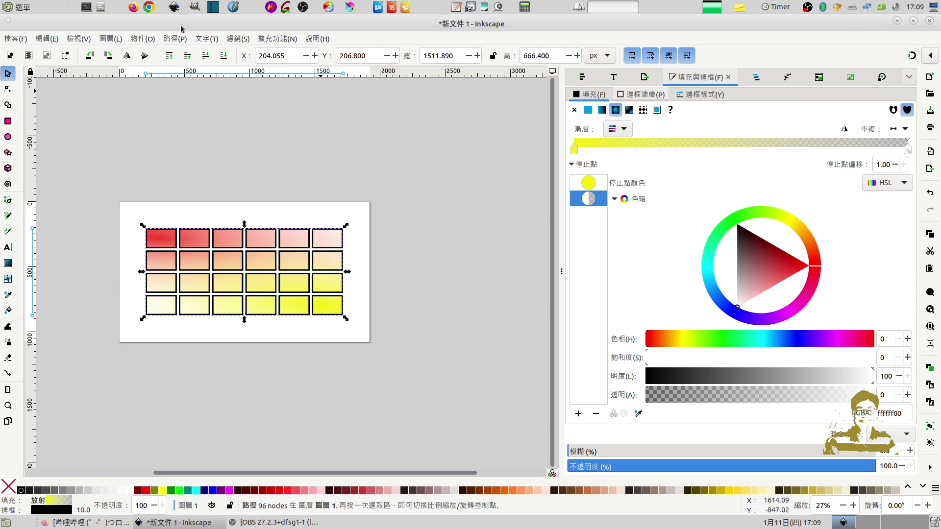
click(173, 39)
click(341, 148)
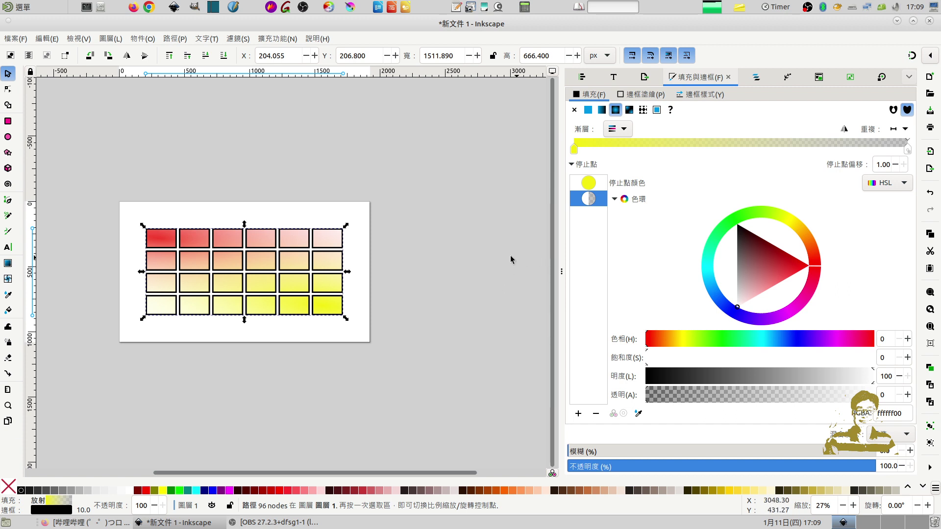
- Zoom and pan in to inspect the yellow-to-transparent gradient over the red-to-yellow tiles
ctrl+scroll(484, 248, up, 1)
ctrl+scroll(484, 249, up, 1)
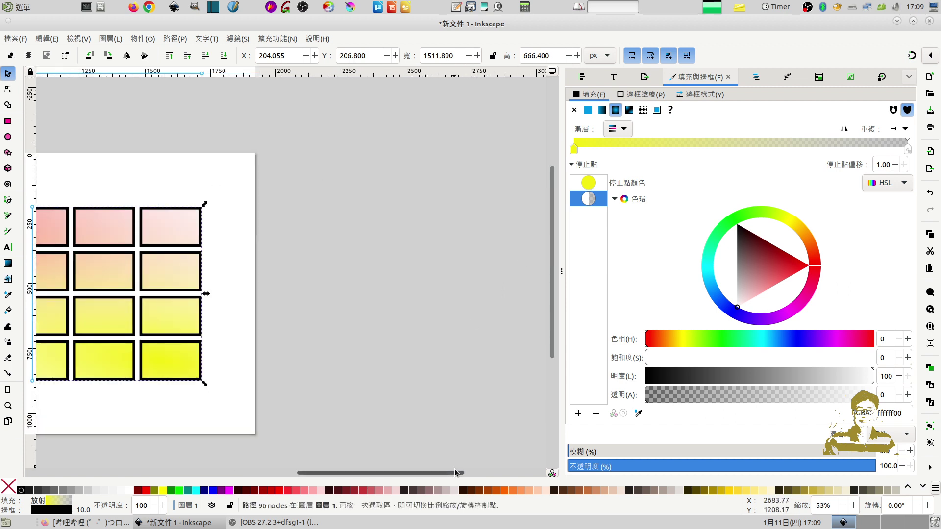
drag(454, 469, 364, 468)
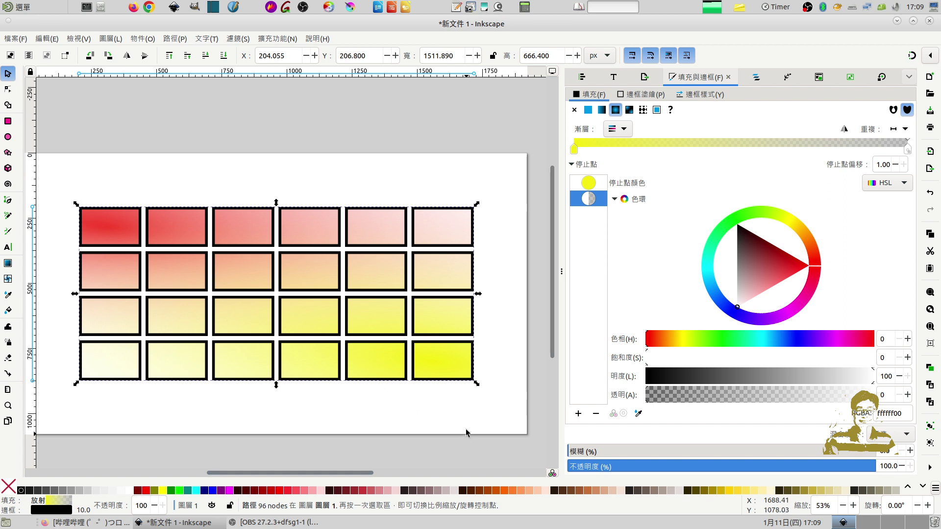
ctrl+scroll(466, 432, up, 1)
drag(554, 339, 555, 357)
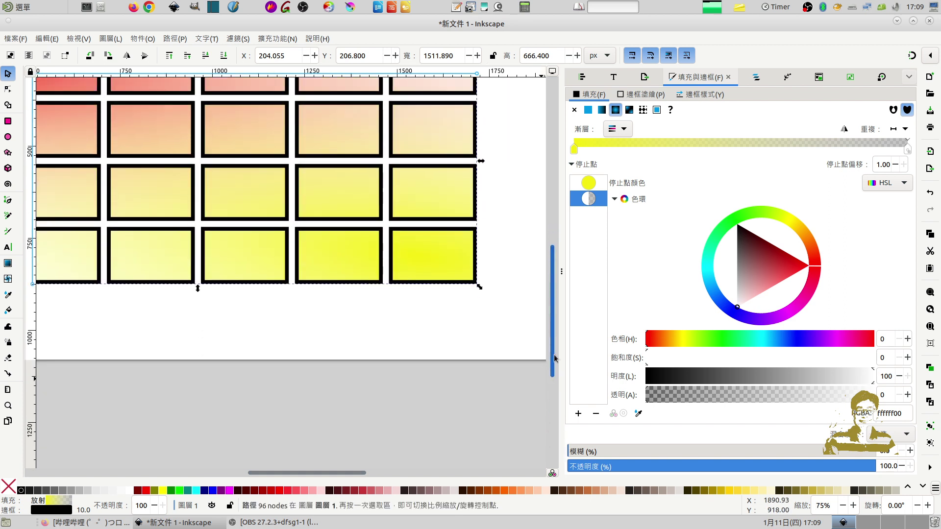
scroll(554, 358, up, 5)
drag(364, 471, 345, 470)
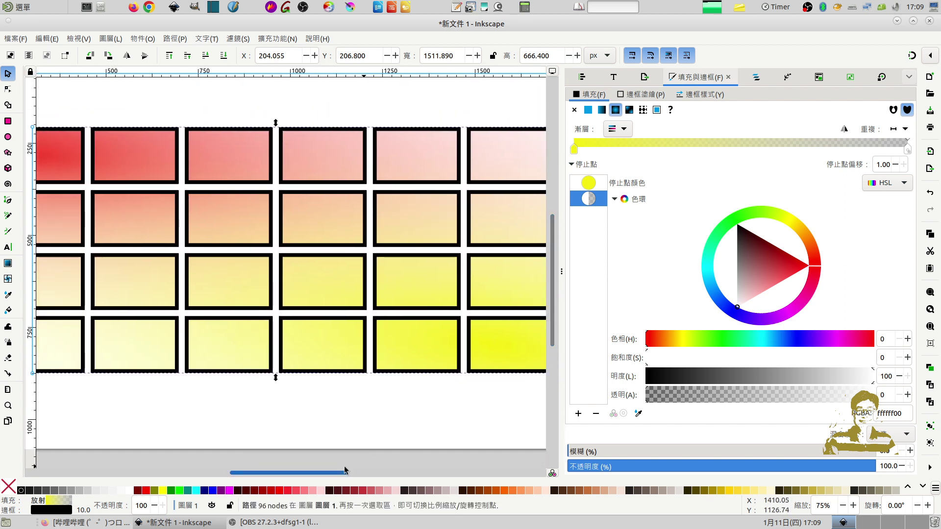
ctrl+scroll(358, 414, up, 1)
ctrl+scroll(357, 414, down, 1)
ctrl+scroll(357, 416, down, 1)
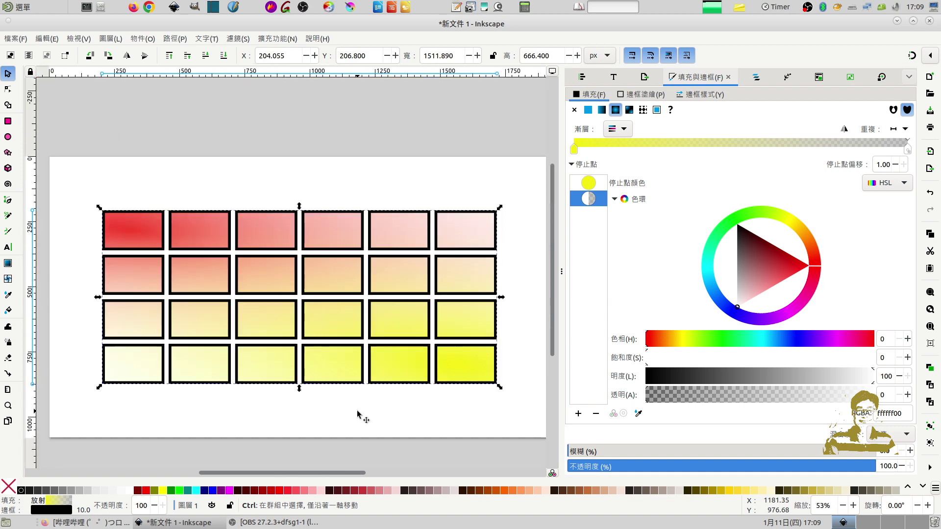
drag(551, 343, 550, 374)
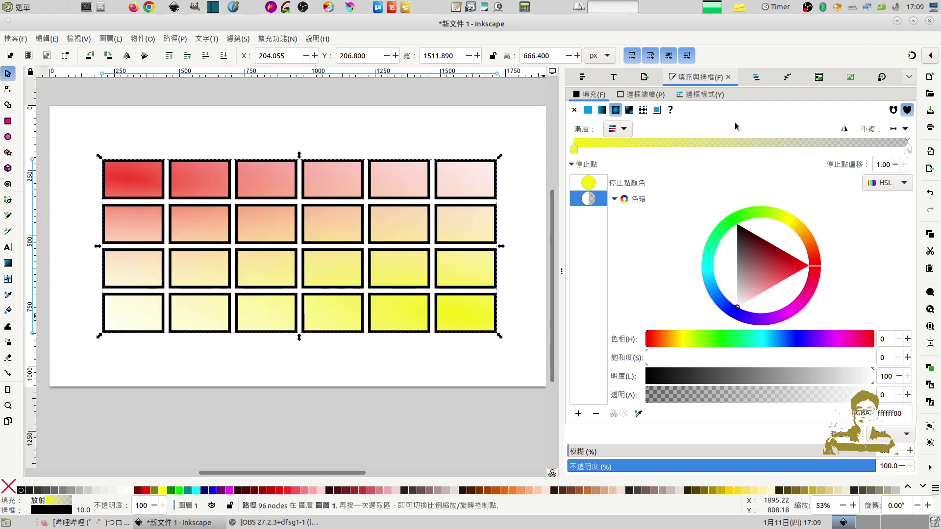